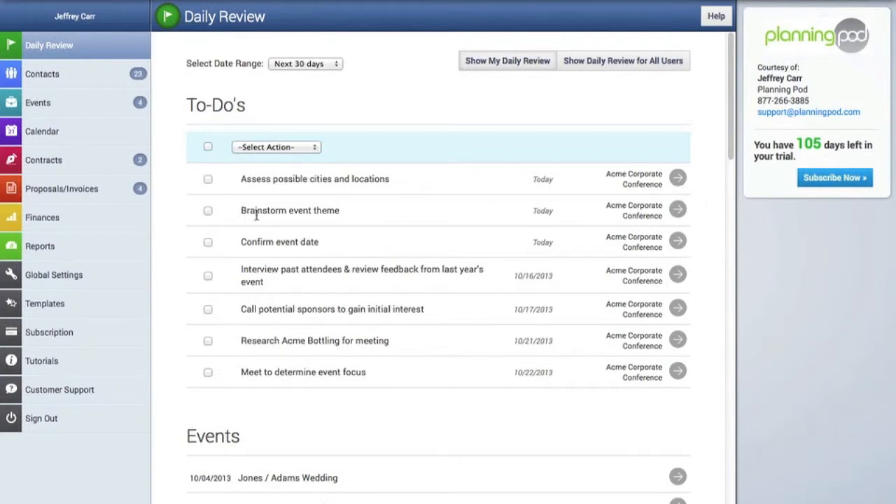
# - Mark the to-dos "Assess possible cities and locations" and "Brainstorm event theme" as complete in the daily review
pyautogui.click(208, 179)
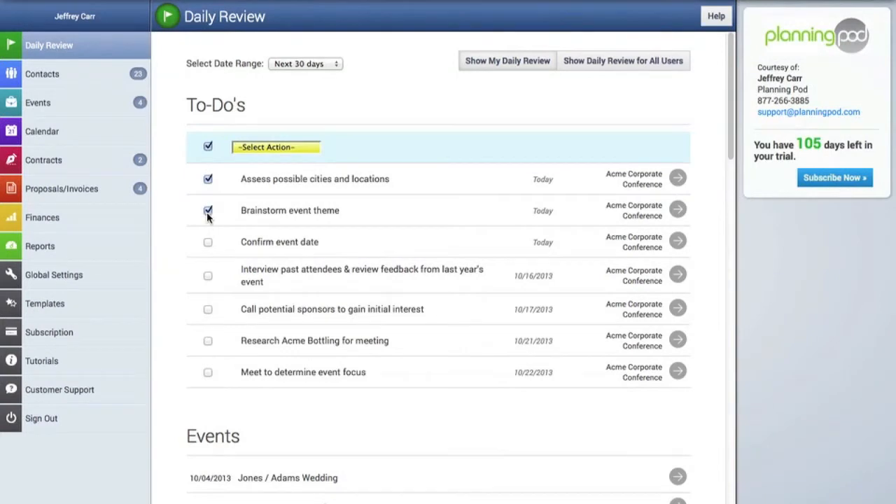
pyautogui.click(266, 147)
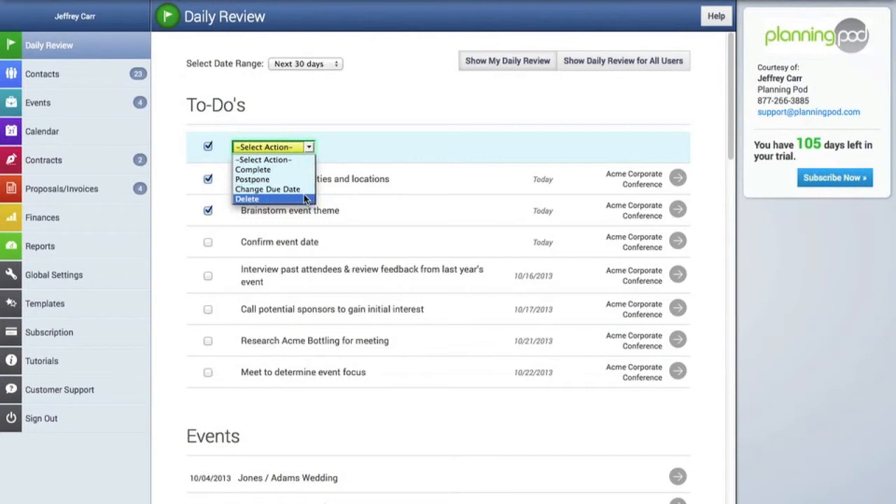
pyautogui.click(294, 170)
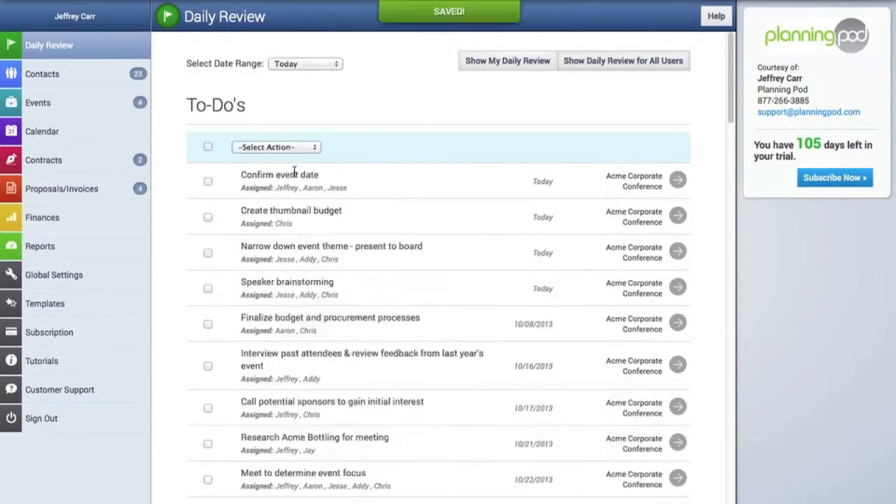
# - Open the to-dos of the Global Associates Meeting event
pyautogui.click(70, 112)
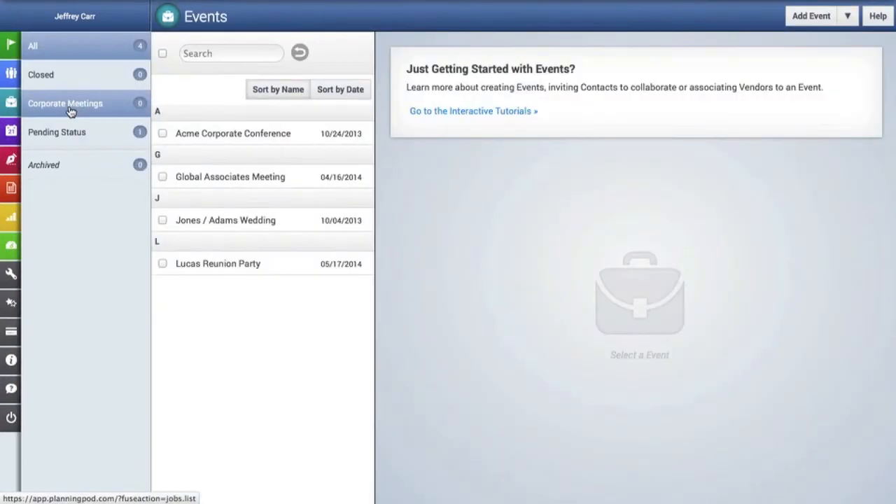
pyautogui.click(236, 181)
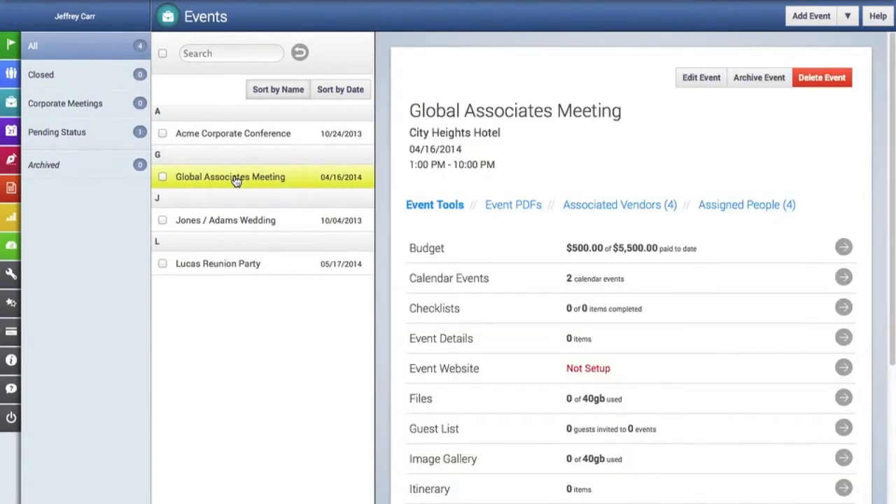
pyautogui.scroll(-2, 750, 302)
pyautogui.scroll(-1, 750, 302)
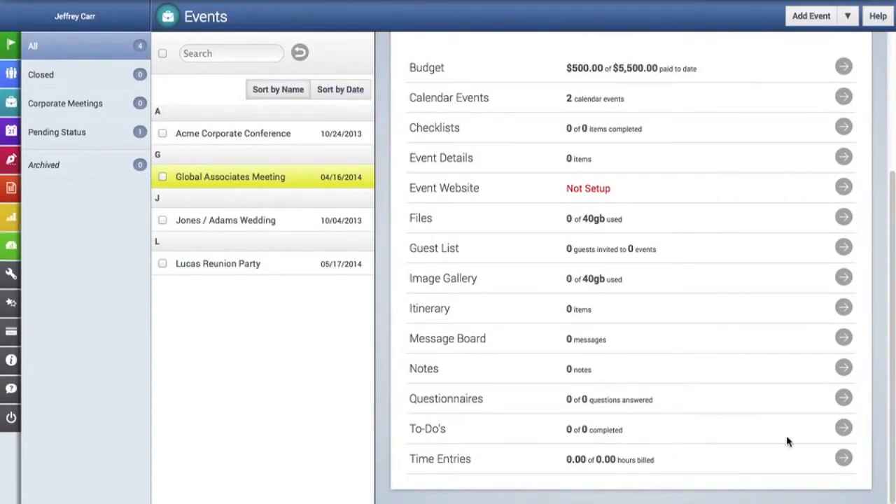
pyautogui.click(844, 428)
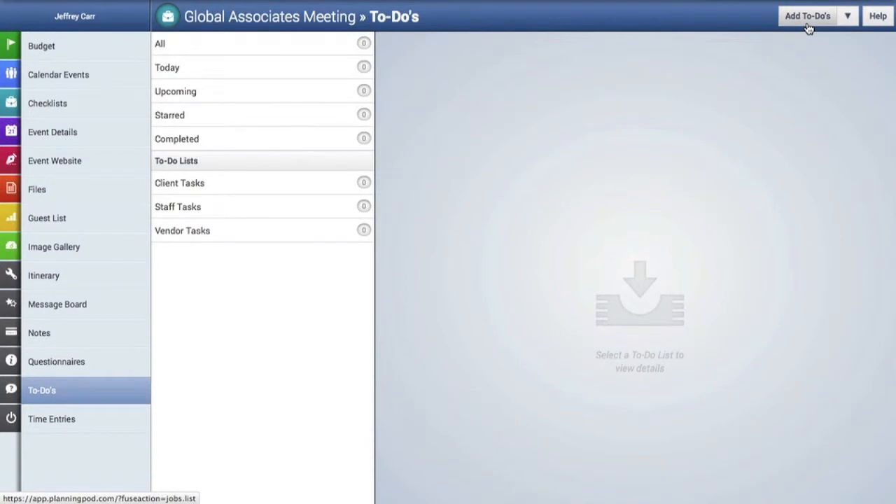
# - Add the to-do lists "Initial Planning" and "Venue-Related Items" to the event and save them
pyautogui.click(847, 17)
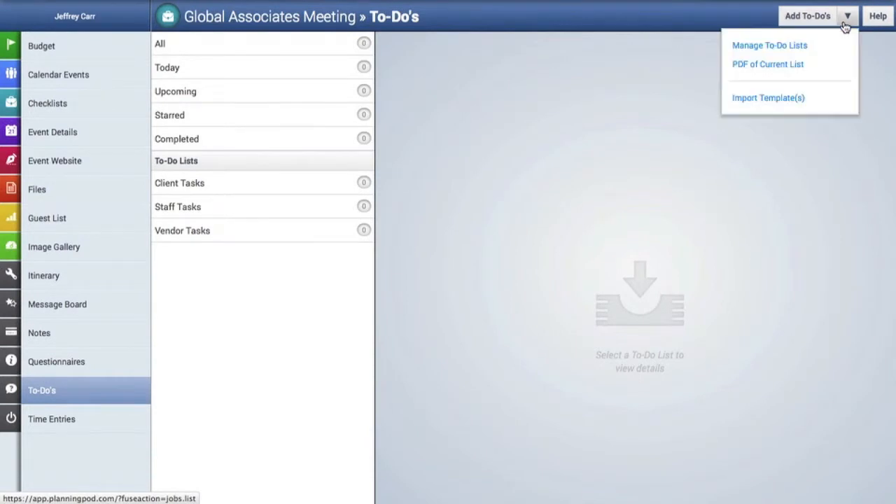
pyautogui.click(807, 46)
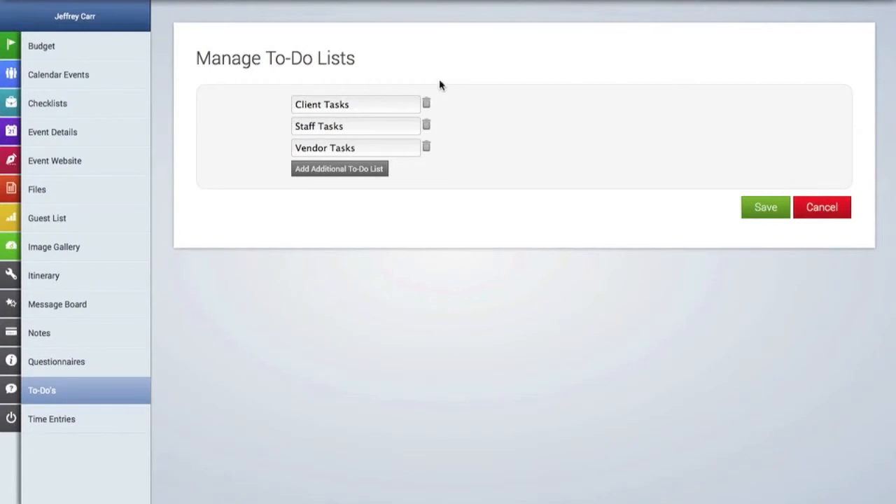
pyautogui.click(332, 170)
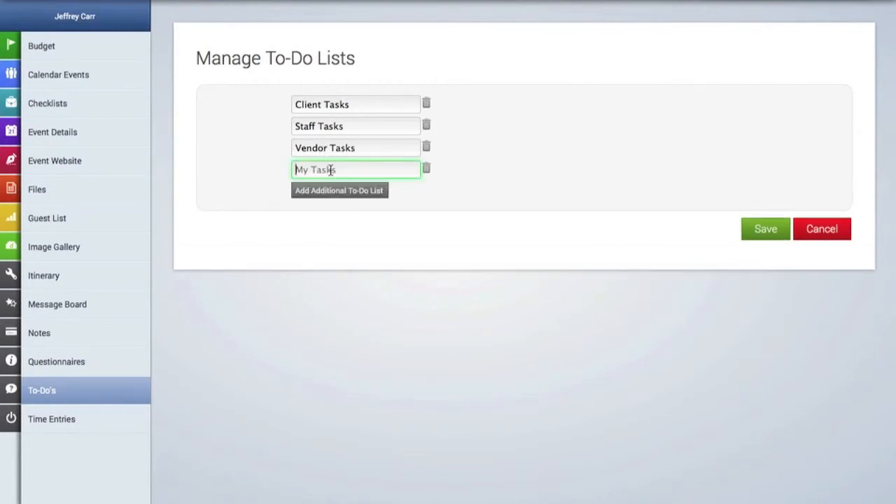
pyautogui.write('Initial Planning')
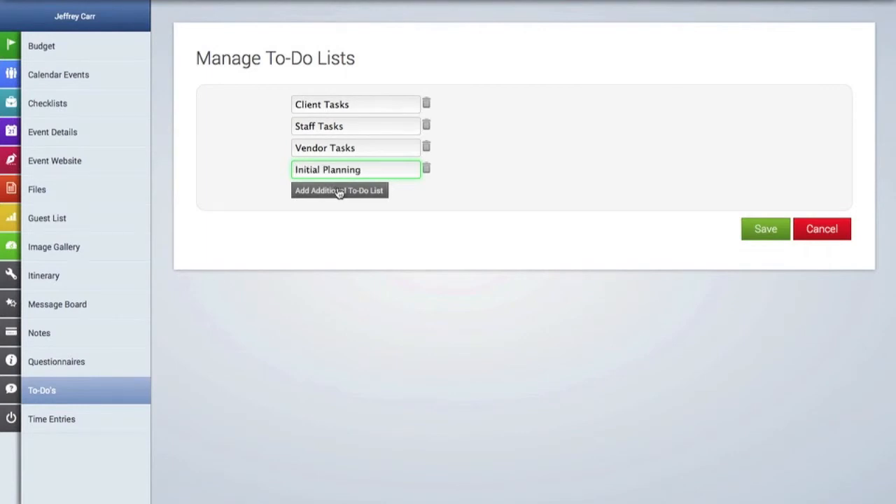
pyautogui.click(340, 191)
pyautogui.write('Venue0-')
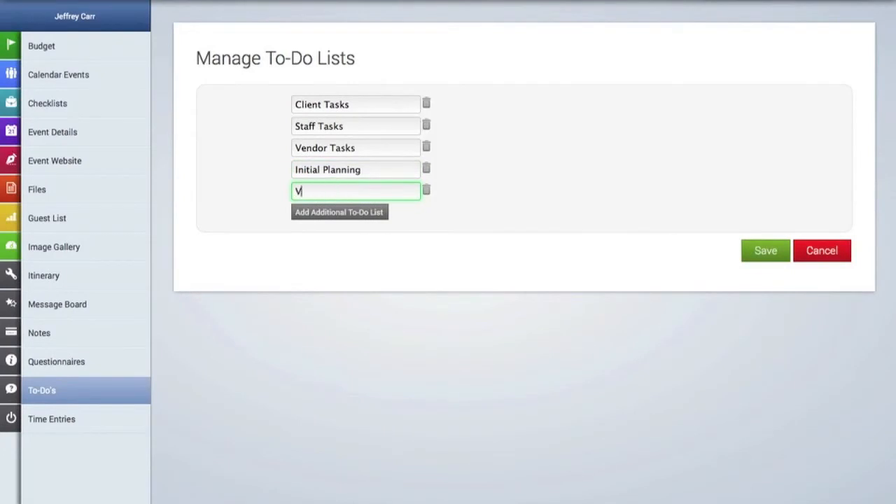
pyautogui.press('BackSpace')
pyautogui.write('-Related Items')
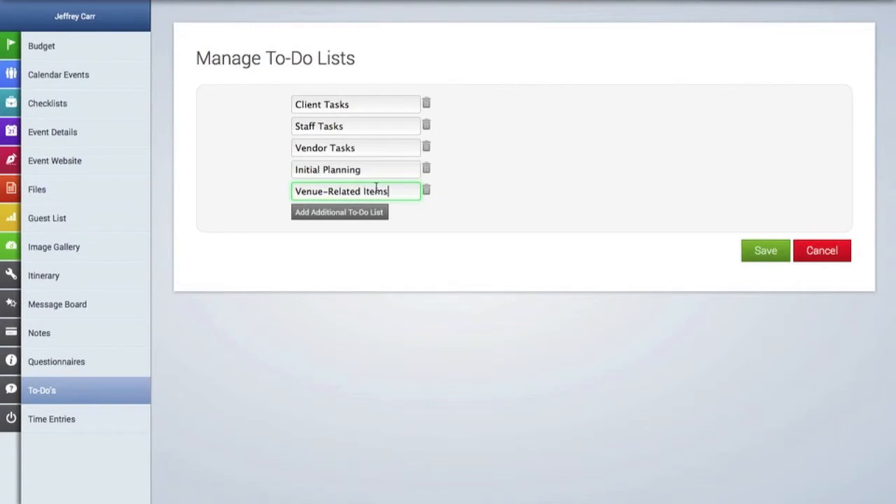
pyautogui.click(765, 252)
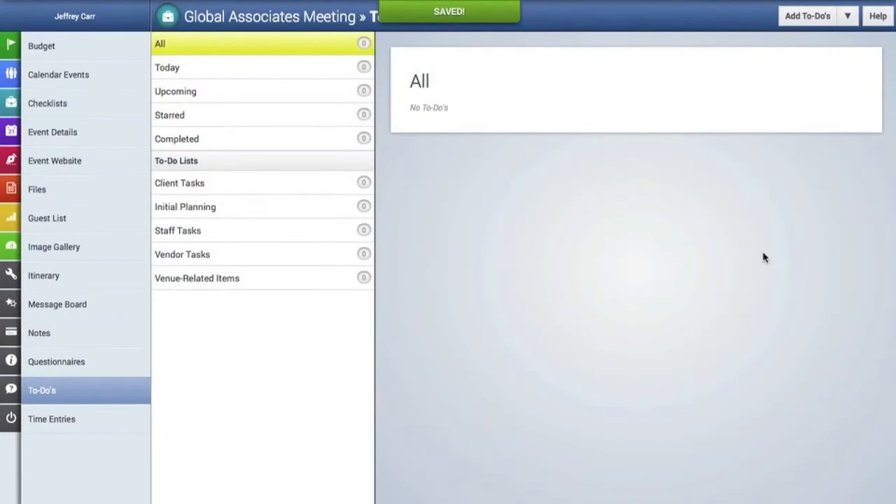
# - View the Venue-Related Items and Initial Planning lists, and return to the overview of all to-dos
pyautogui.click(235, 281)
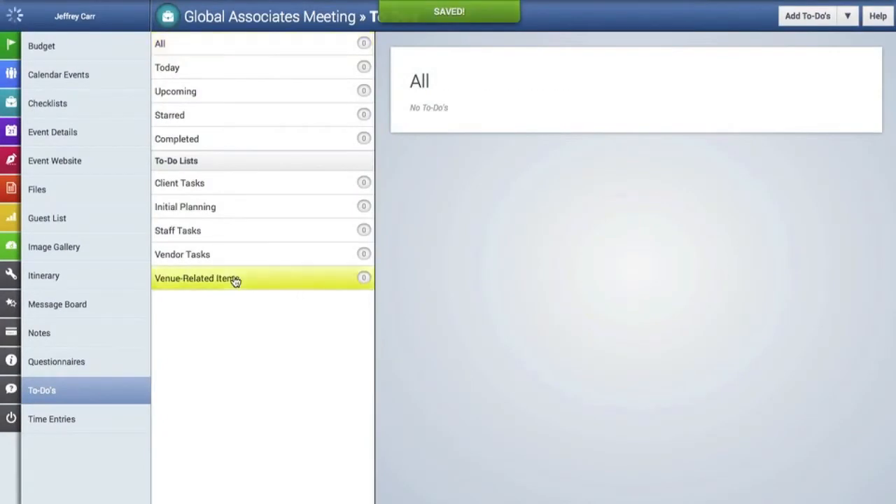
pyautogui.click(228, 213)
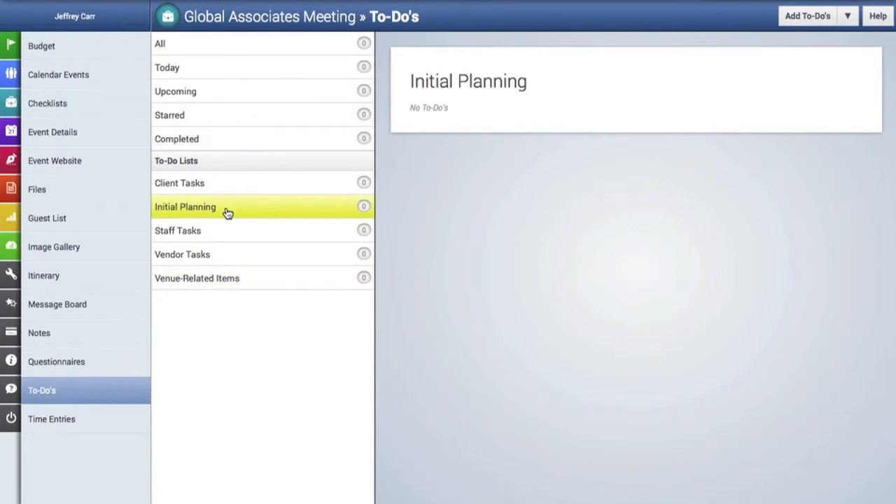
pyautogui.click(253, 50)
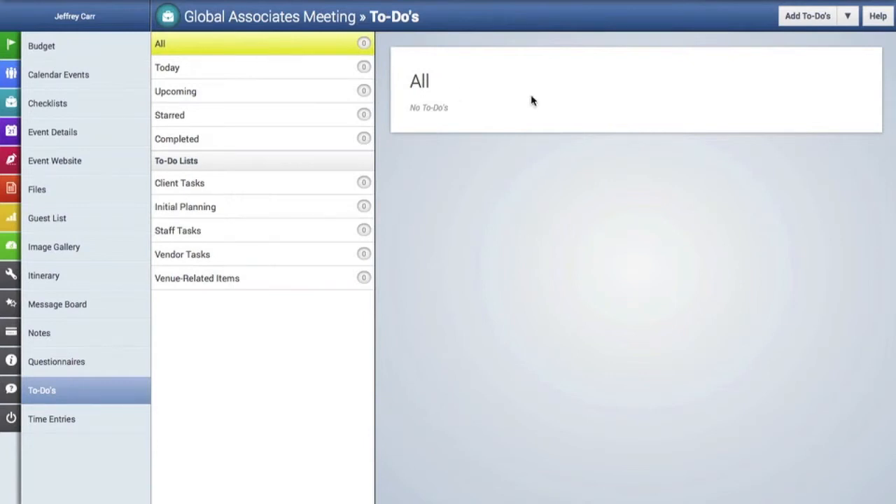
# - Start a new to-do "Settle on initial headcount" and assign the Planning Pod contact and one other contact to it
pyautogui.click(807, 28)
pyautogui.click(407, 122)
pyautogui.write('S')
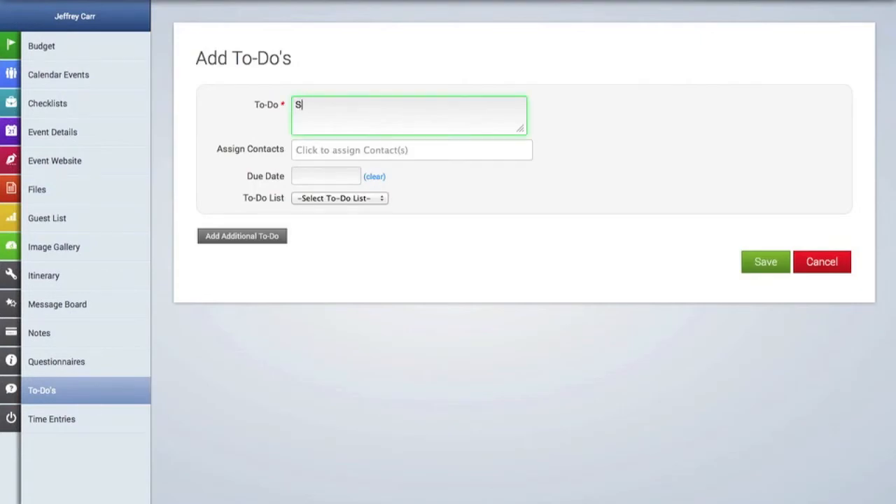
pyautogui.write('ettle on initial headcount')
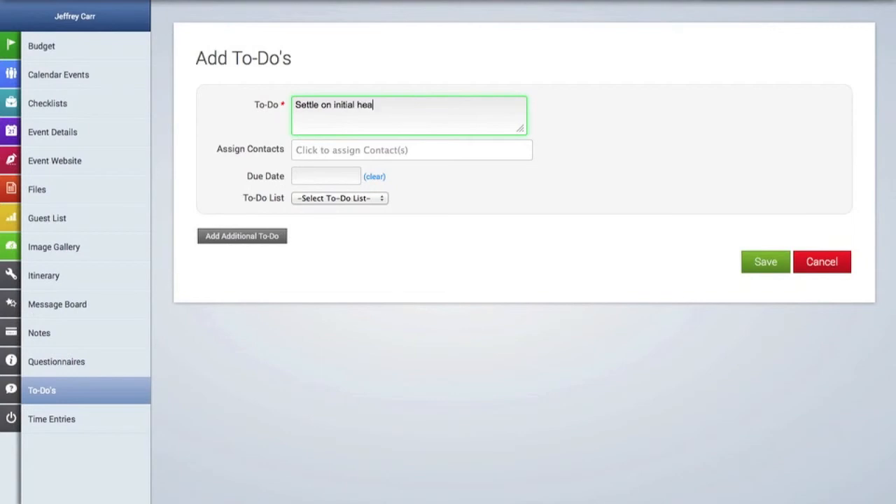
pyautogui.click(376, 153)
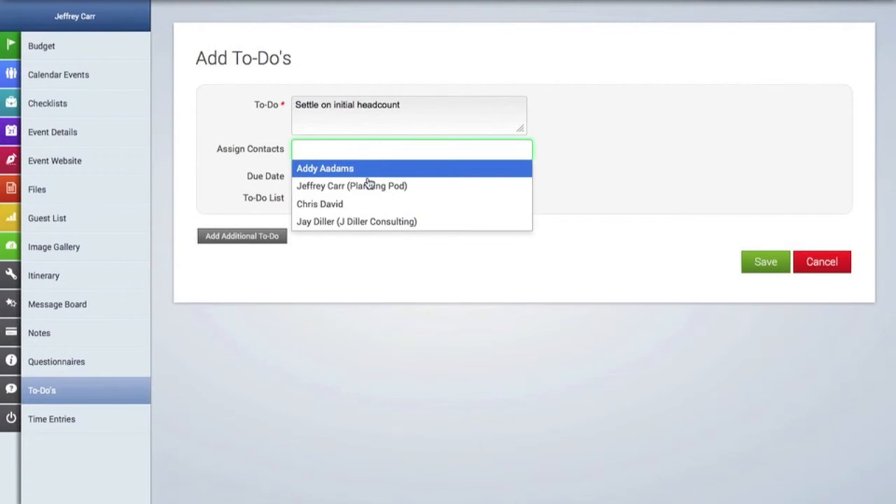
pyautogui.click(369, 185)
pyautogui.click(409, 151)
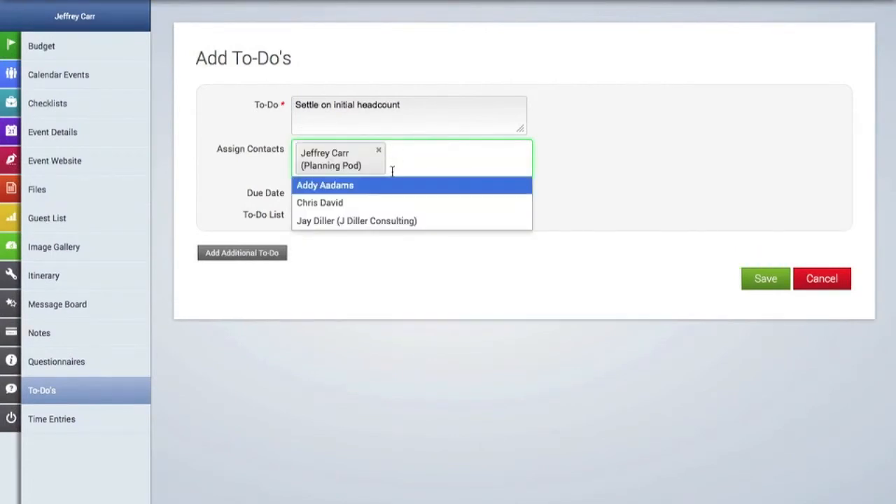
pyautogui.click(378, 202)
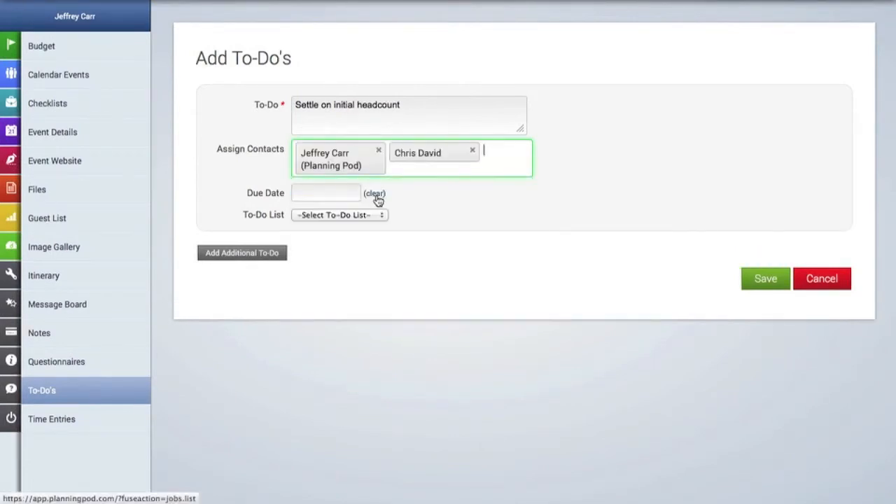
# - Give the headcount to-do the due date 10/01/2013 and place it in the Initial Planning list
pyautogui.click(329, 193)
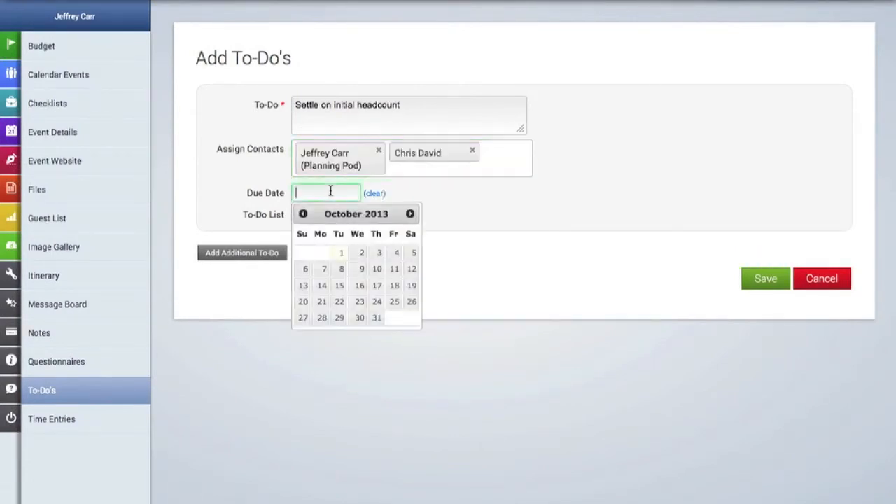
pyautogui.click(343, 253)
pyautogui.click(346, 216)
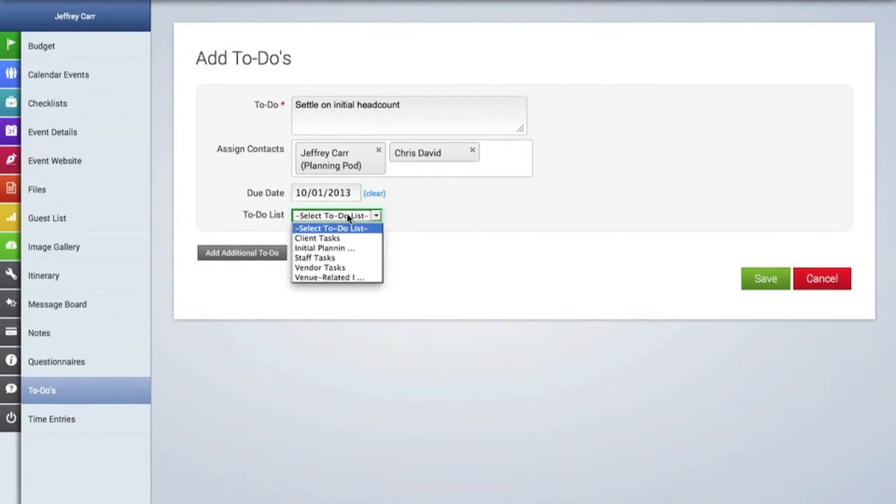
pyautogui.click(341, 249)
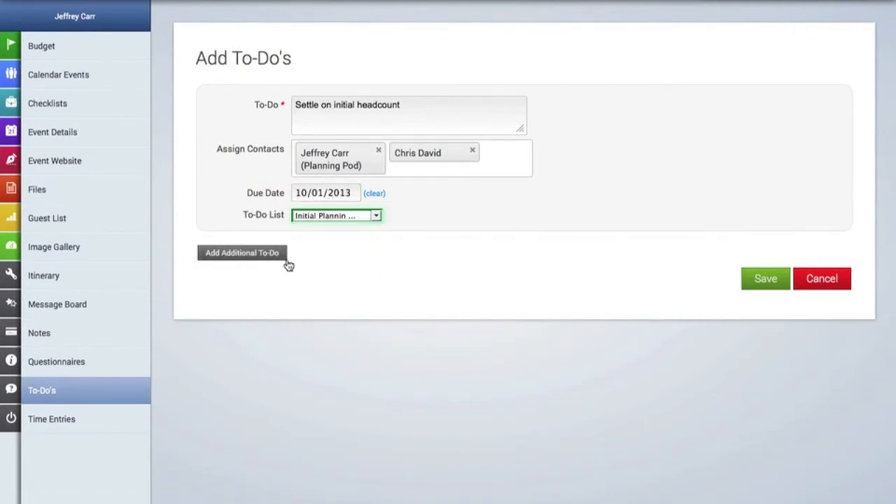
# - Add an additional to-do "Speak w/ client re: overall budget" and assign the Planning Pod contact to it
pyautogui.click(269, 256)
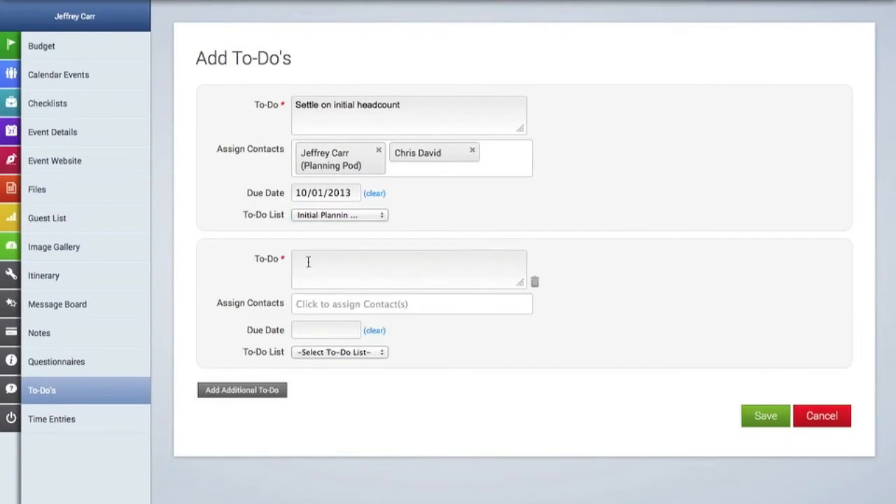
pyautogui.click(327, 262)
pyautogui.write('Speak w/ client re')
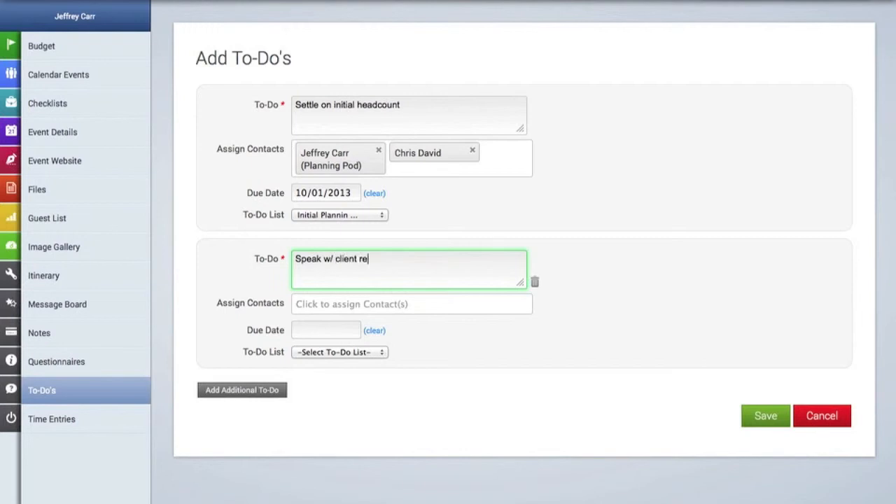
pyautogui.write(': overall budget')
pyautogui.click(326, 307)
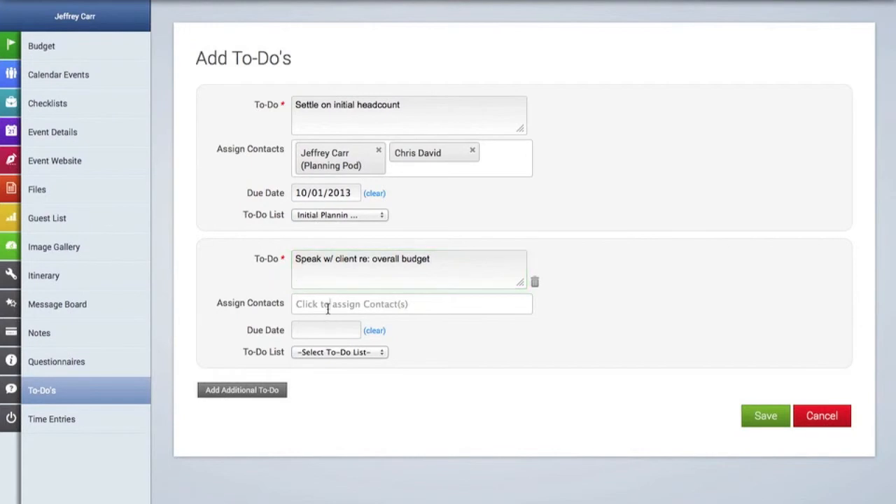
pyautogui.click(335, 341)
pyautogui.click(456, 321)
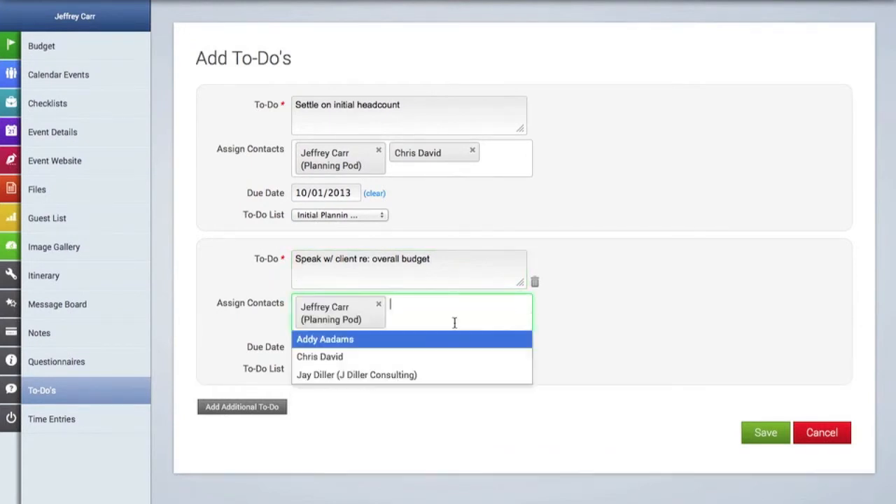
pyautogui.click(357, 357)
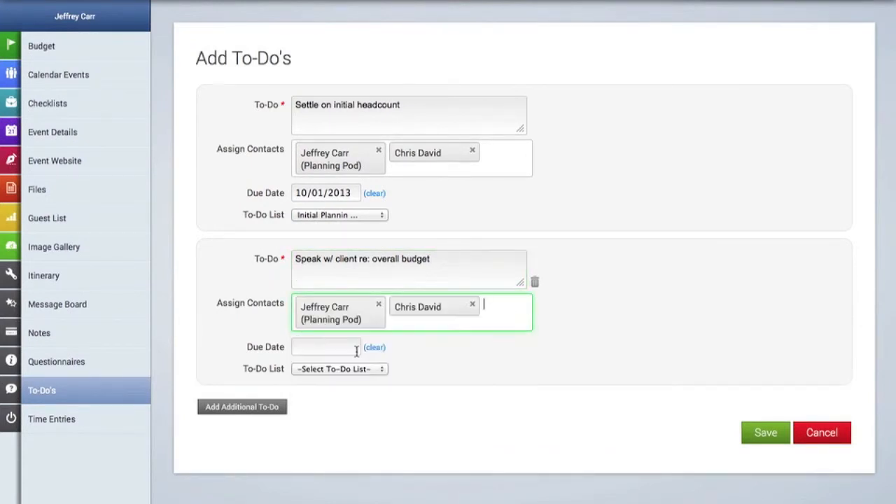
pyautogui.click(493, 312)
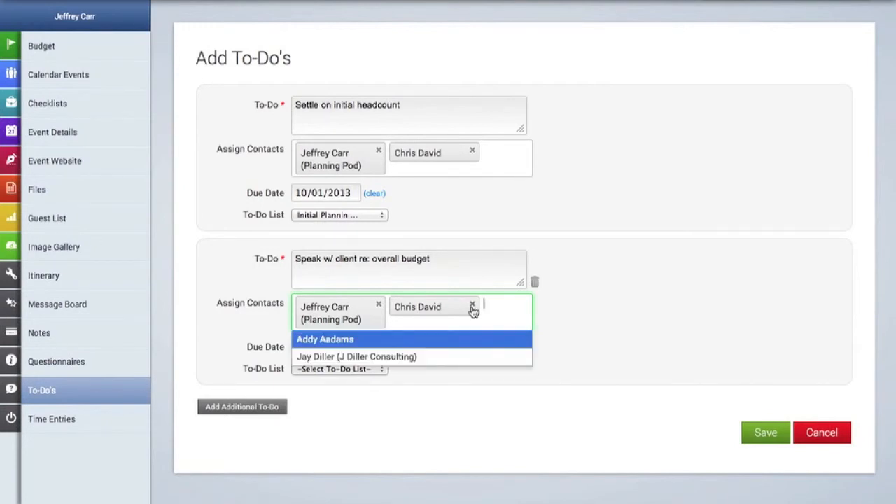
pyautogui.click(473, 305)
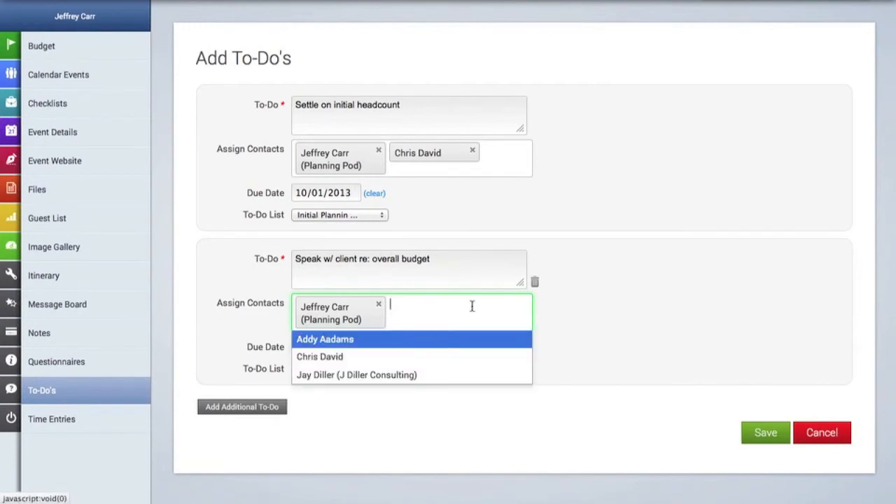
# - Assign the first remaining contact to the budget to-do, with due date 10/02/2013 and the Client Tasks list
pyautogui.click(375, 344)
pyautogui.click(343, 348)
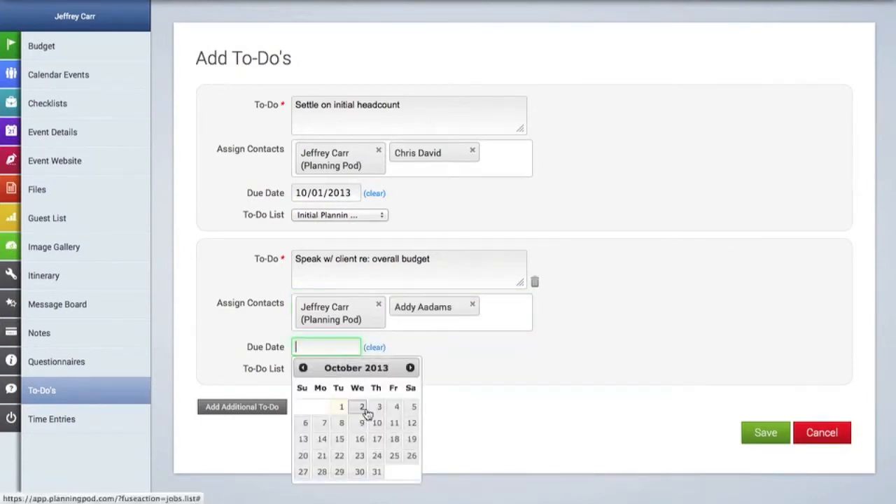
pyautogui.click(364, 408)
pyautogui.click(353, 370)
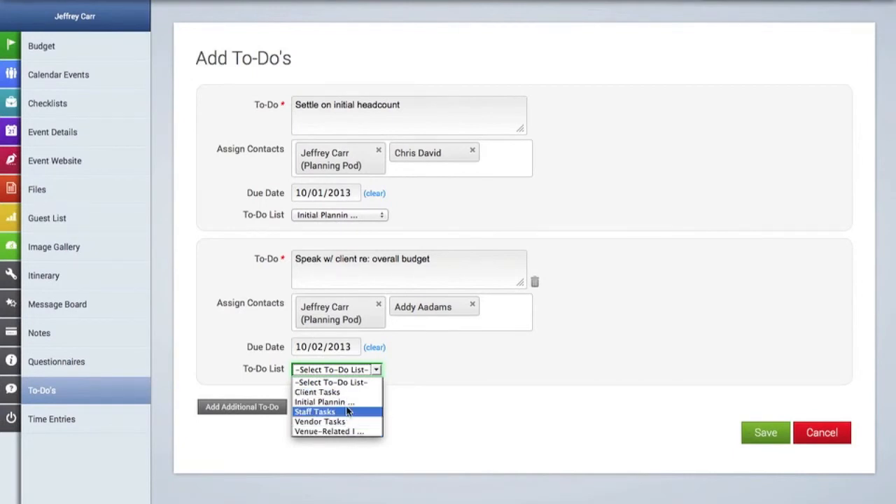
pyautogui.click(347, 392)
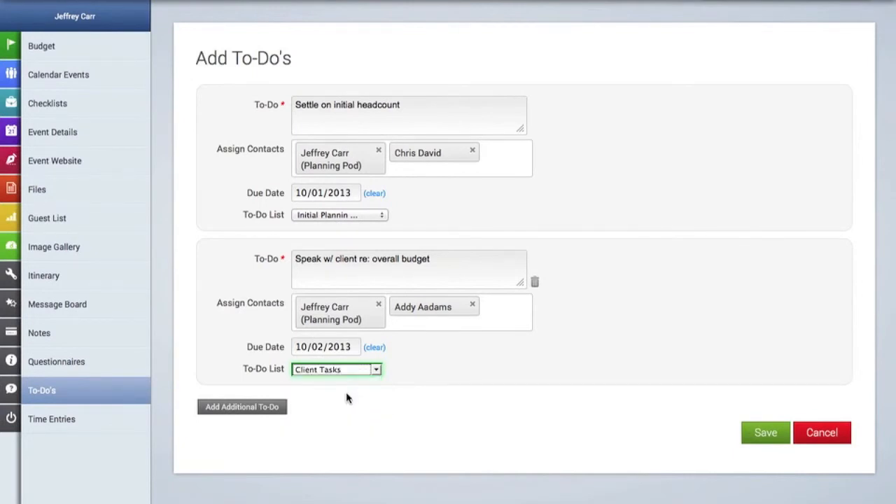
# - Add an additional to-do with the text "Discuss possible event themes"
pyautogui.click(269, 408)
pyautogui.scroll(-3, 399, 329)
pyautogui.click(369, 288)
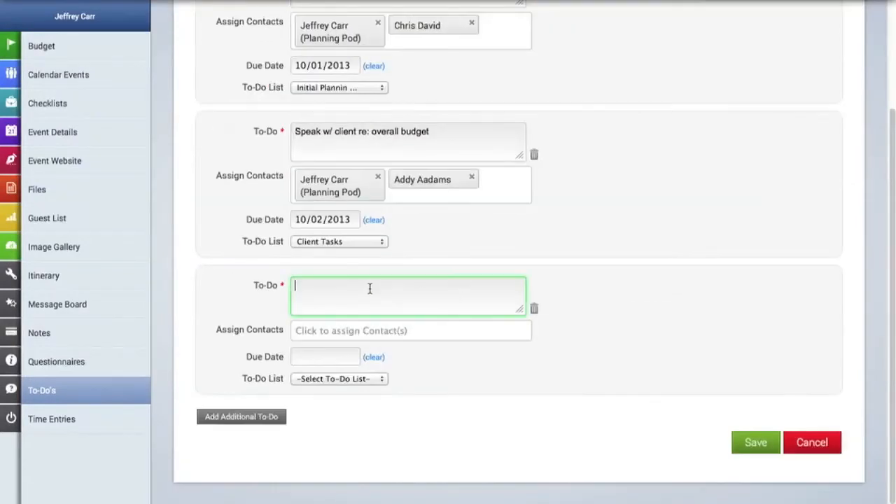
pyautogui.write('Discusss pos')
pyautogui.press('BackSpace')
pyautogui.press('BackSpace')
pyautogui.press('BackSpace')
pyautogui.press('BackSpace')
pyautogui.press('BackSpace')
pyautogui.write('possible event themes')
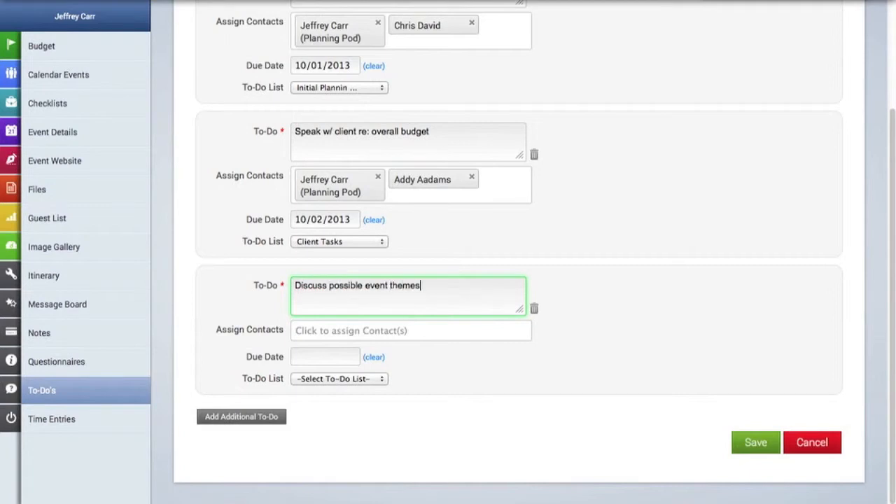
# - Assign the Planning Pod contact and the last listed contact, from the consulting company, to the event themes to-do
pyautogui.click(370, 329)
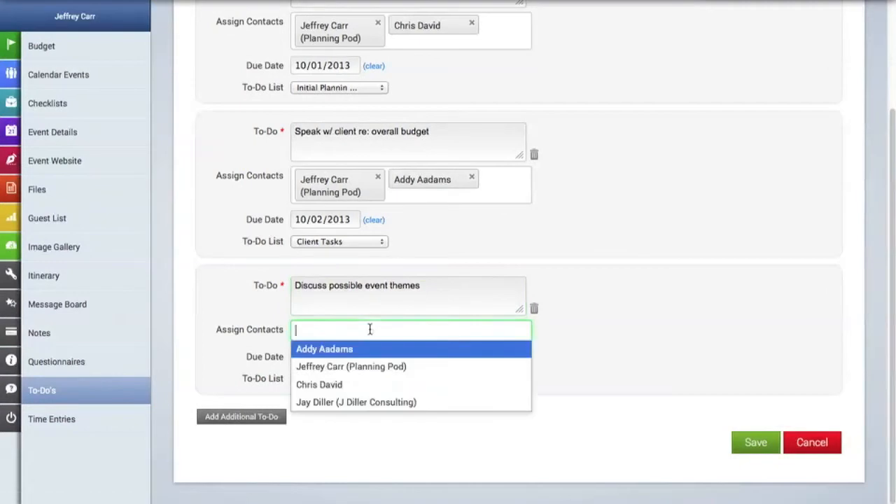
pyautogui.click(343, 366)
pyautogui.click(427, 341)
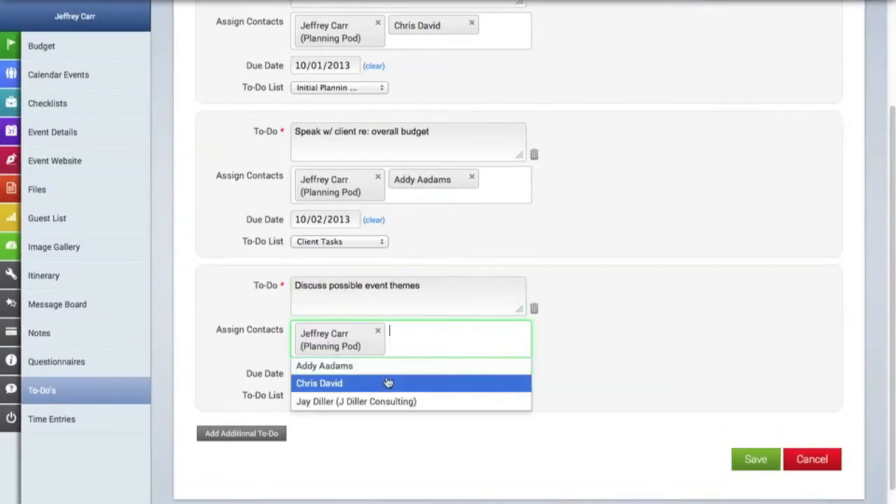
pyautogui.click(388, 401)
# - Give the event themes to-do the due date 10/03/2013 and place it in the Initial Planning list
pyautogui.click(337, 386)
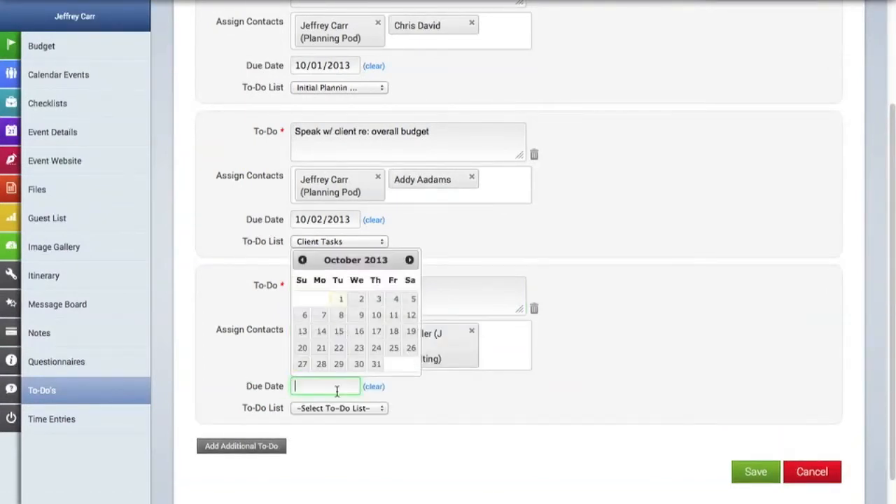
pyautogui.click(379, 301)
pyautogui.click(341, 411)
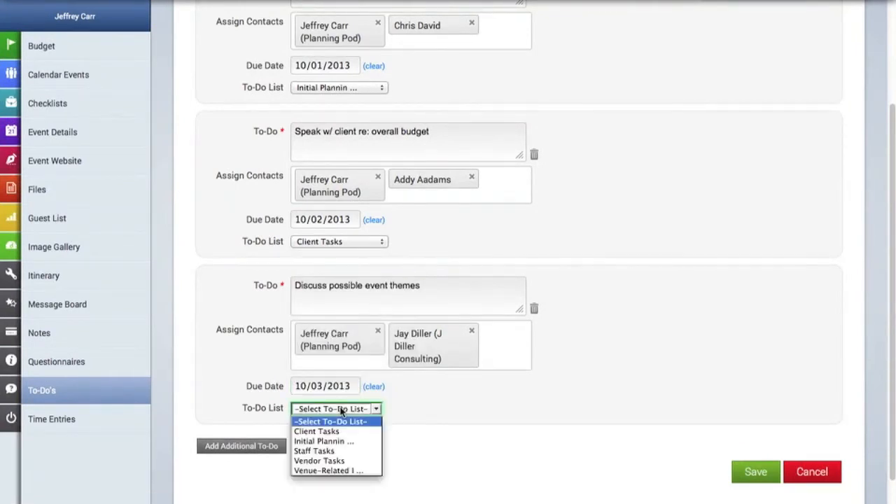
pyautogui.click(335, 441)
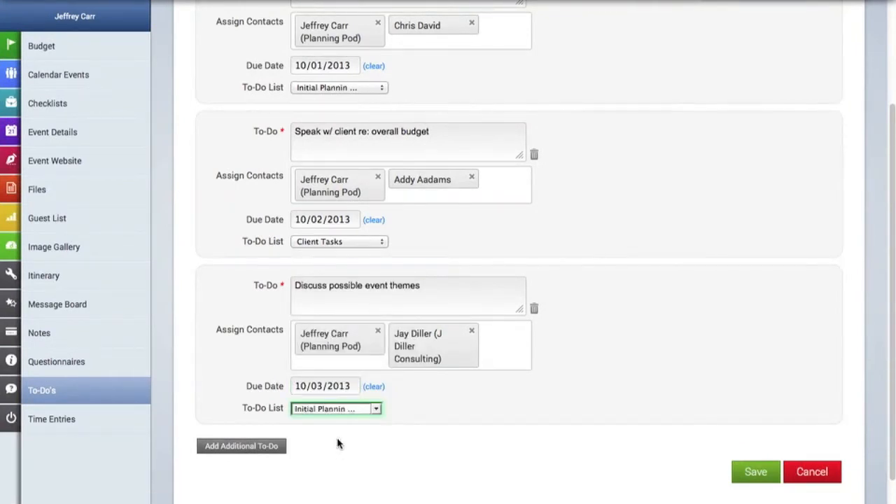
# - Add a fourth to-do with the text "Develop initial venue list"
pyautogui.click(280, 445)
pyautogui.scroll(-3, 382, 392)
pyautogui.click(374, 293)
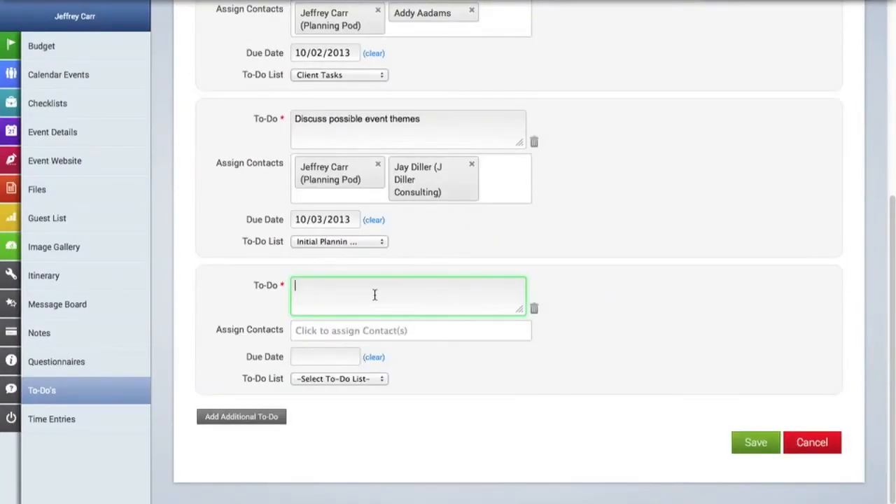
pyautogui.write('Develop initial venue list')
# - Assign the Planning Pod contact and the first two remaining listed contacts to the venue list to-do
pyautogui.click(382, 330)
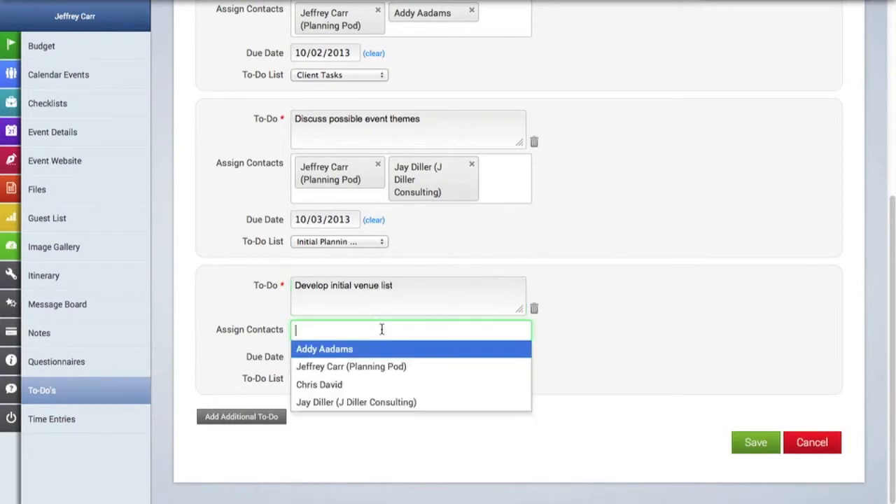
pyautogui.click(371, 365)
pyautogui.click(410, 336)
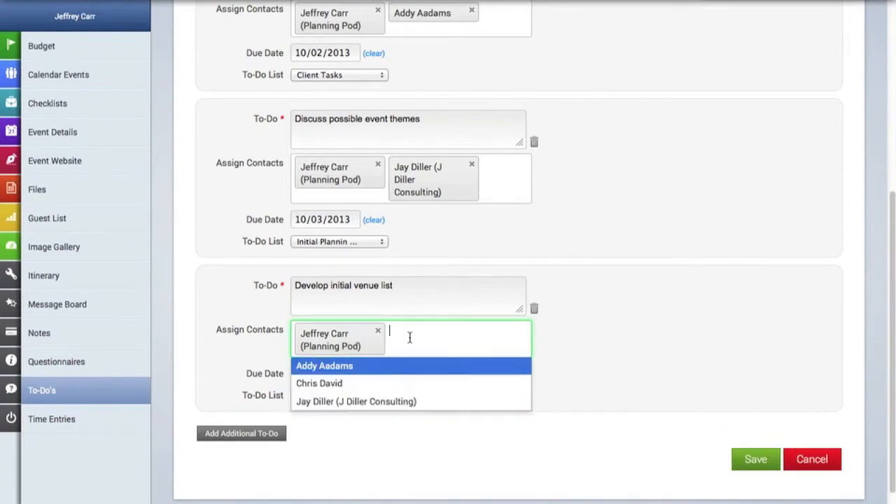
pyautogui.click(365, 369)
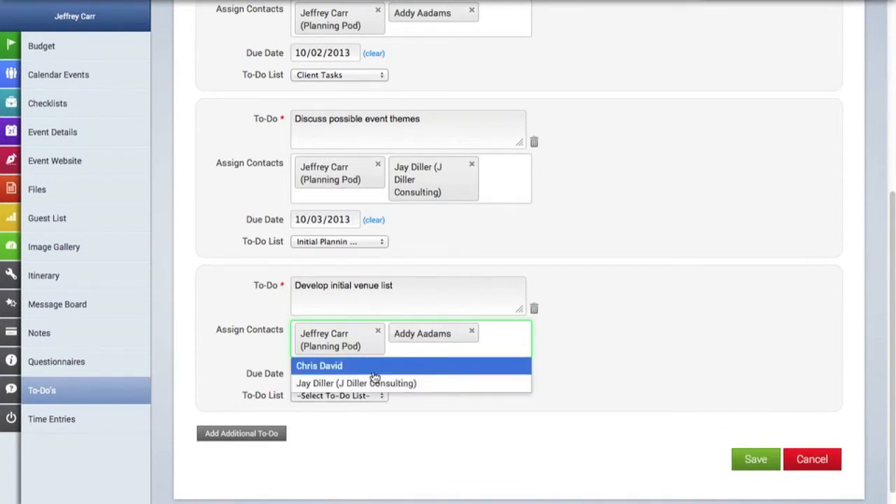
pyautogui.click(374, 372)
# - Set the venue list to-do's due date to 10/07/2013, place it in the Initial Planning list, and save the to-dos
pyautogui.click(329, 386)
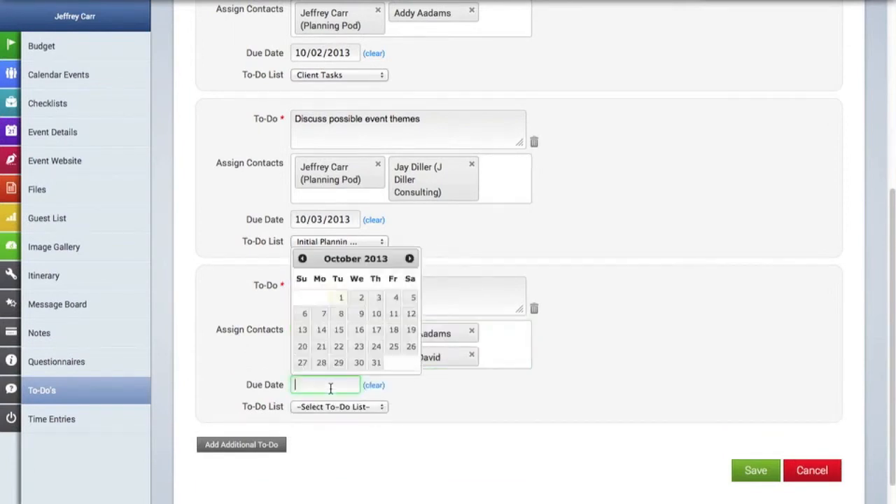
pyautogui.click(323, 315)
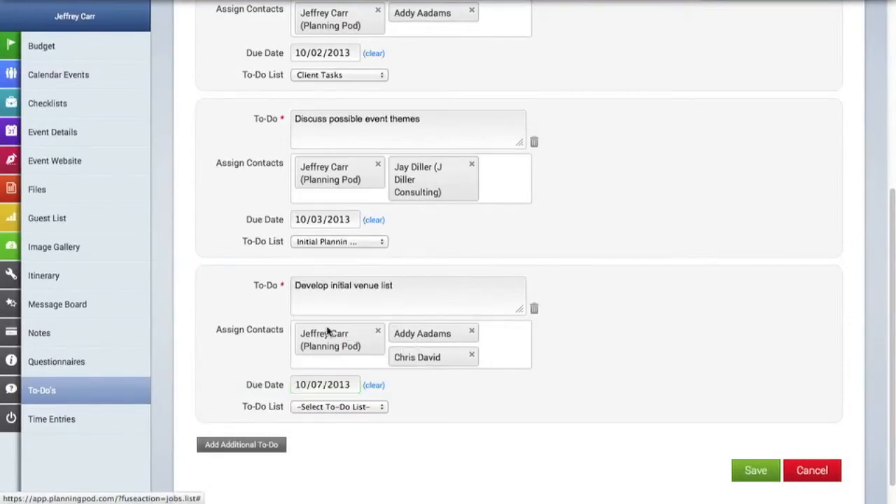
pyautogui.click(343, 407)
pyautogui.click(342, 440)
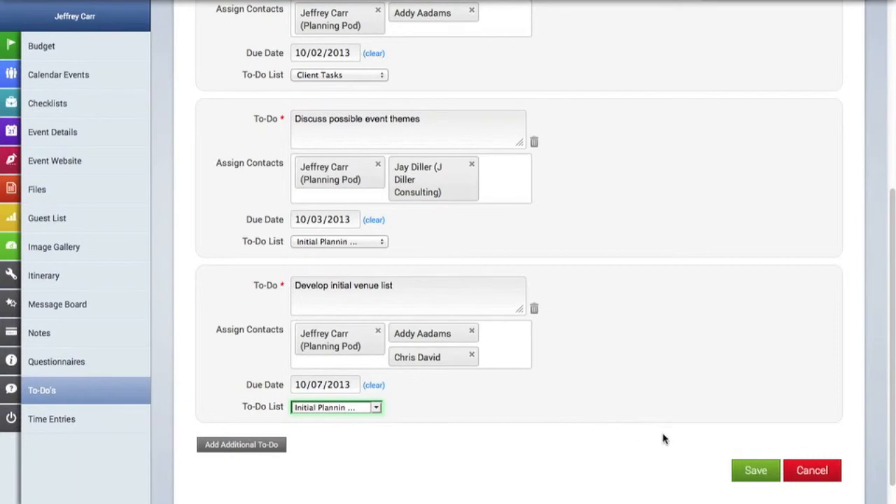
pyautogui.click(752, 472)
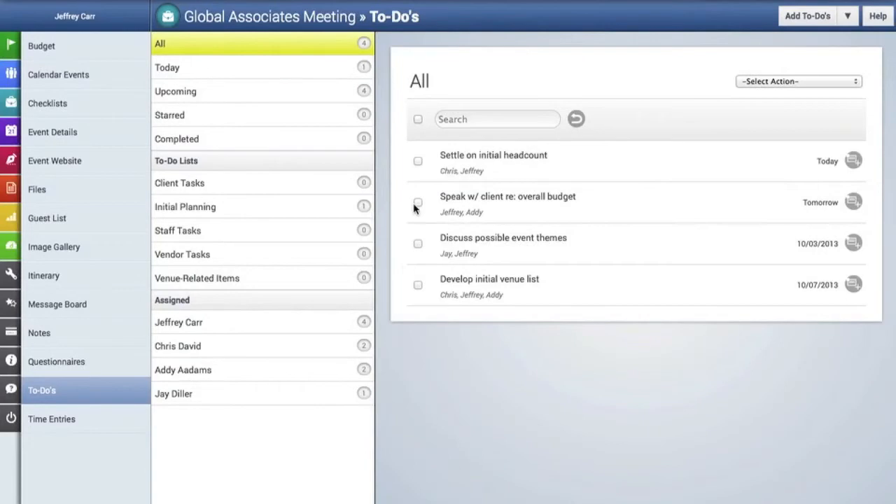
# - Review the to-dos due Today, the Upcoming ones and those of the first two assigned contacts, ending on All
pyautogui.click(359, 69)
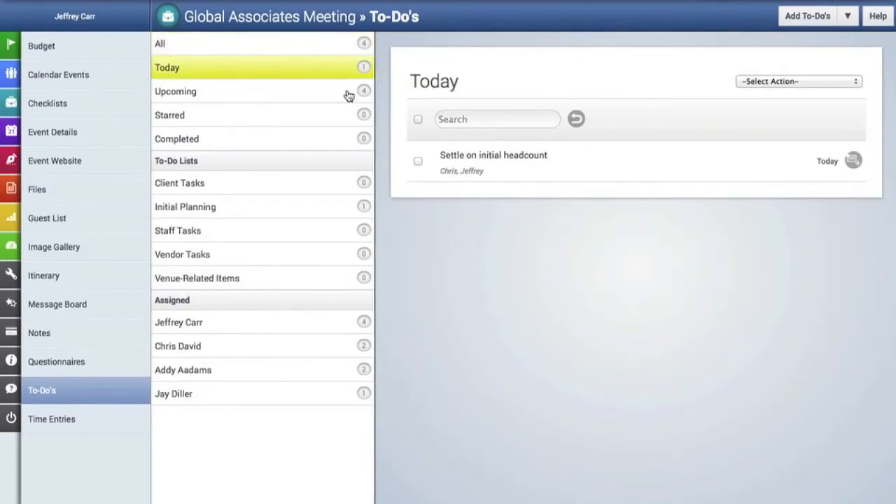
pyautogui.click(349, 93)
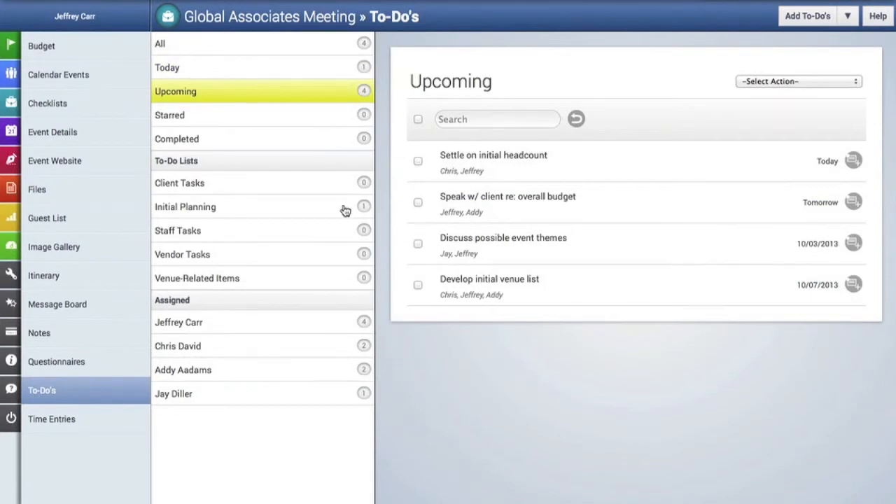
pyautogui.click(352, 327)
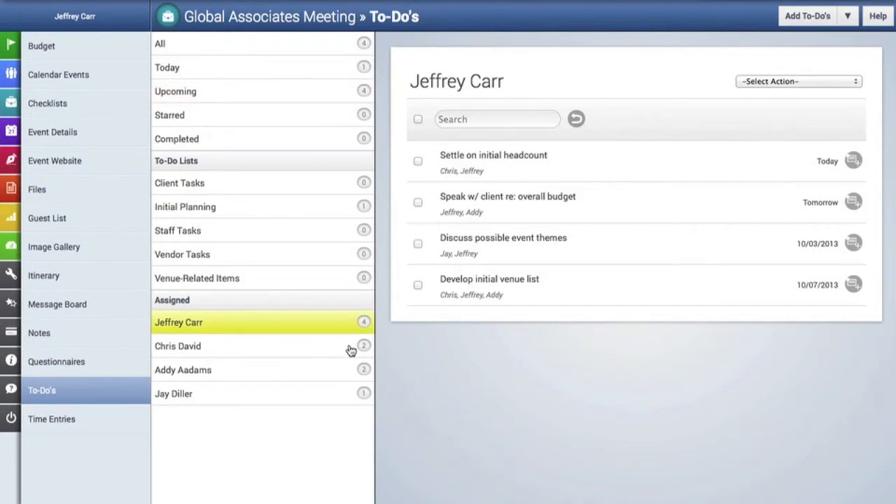
pyautogui.click(351, 350)
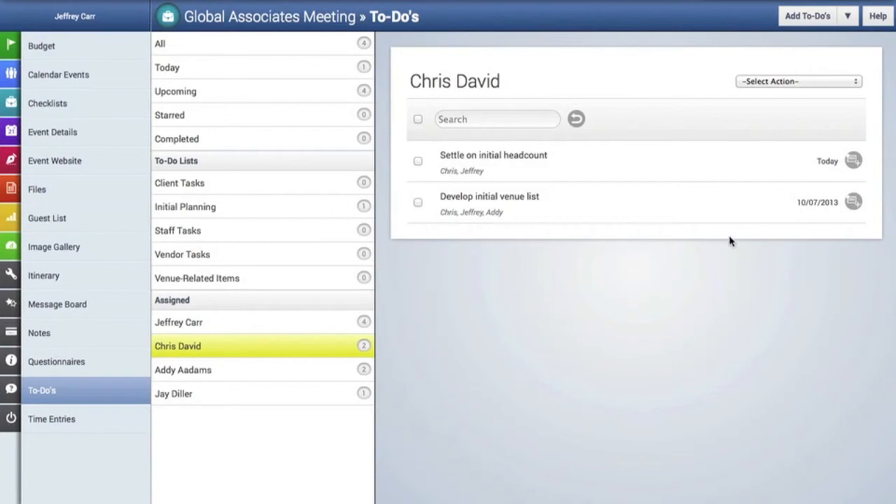
pyautogui.click(245, 44)
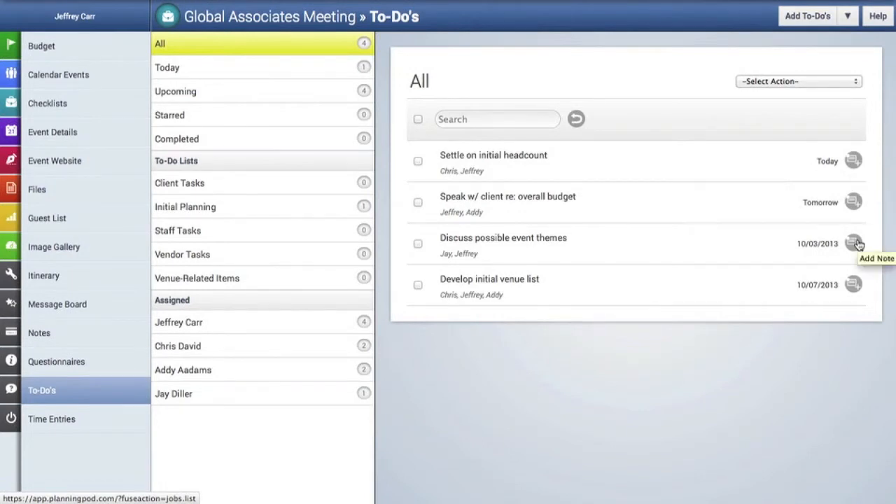
# - Add the note "Talk about overall budget parameters and event requirements" to the "Speak w/ client re: overall budget" to-do and save it
pyautogui.click(855, 200)
pyautogui.click(552, 207)
pyautogui.write('Tal')
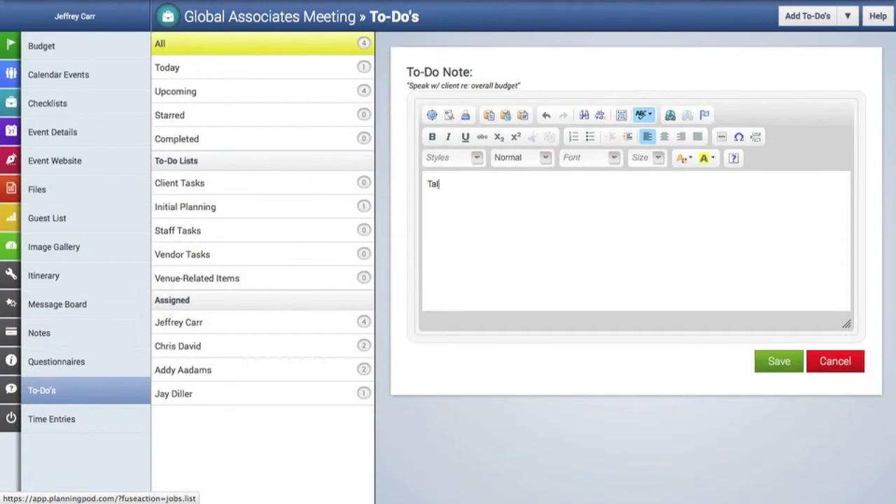
pyautogui.write('k about overall budget pa')
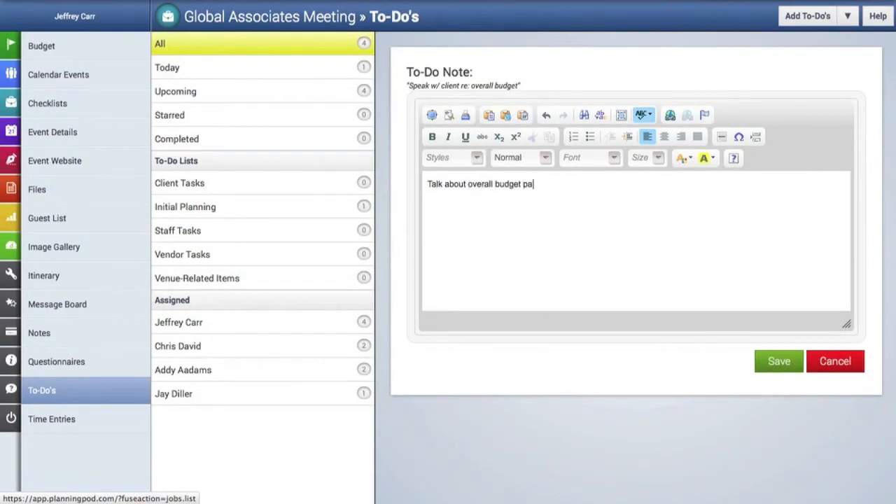
pyautogui.write('rameters and event requirements')
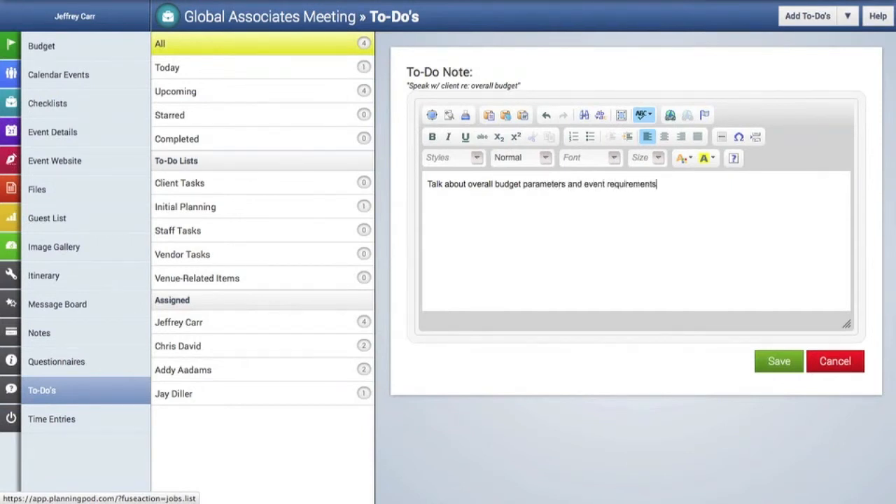
pyautogui.click(762, 361)
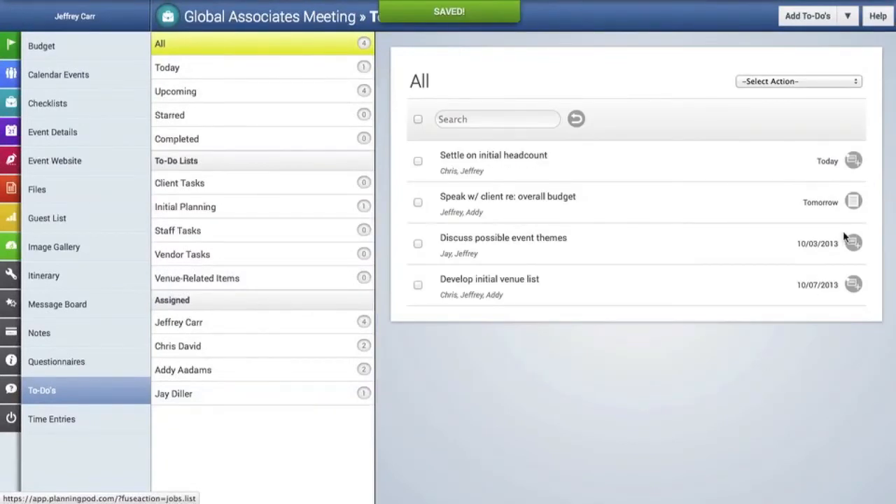
# - View and collapse the note on the client budget to-do, and check the additional to-do options such as Import Template(s)
pyautogui.click(853, 207)
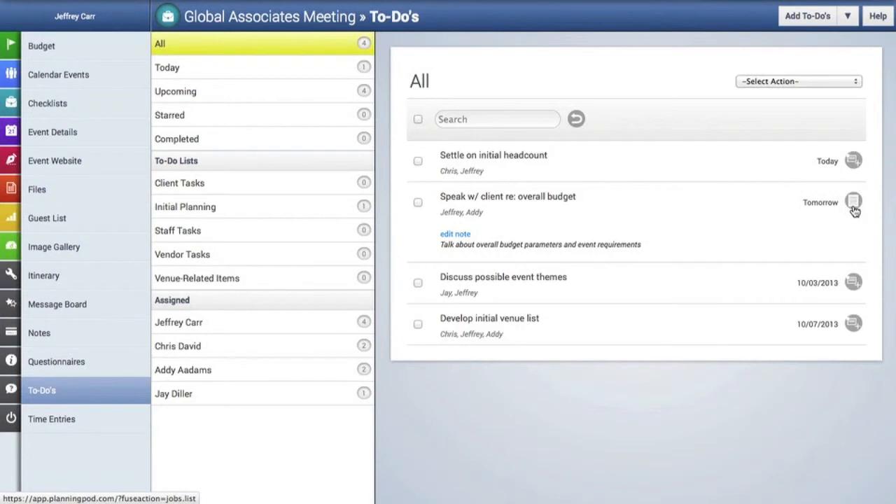
pyautogui.click(854, 207)
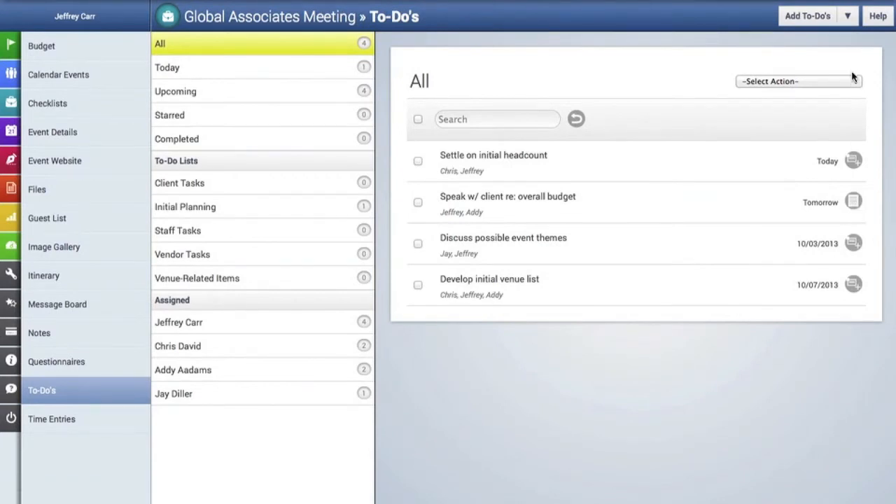
pyautogui.click(847, 15)
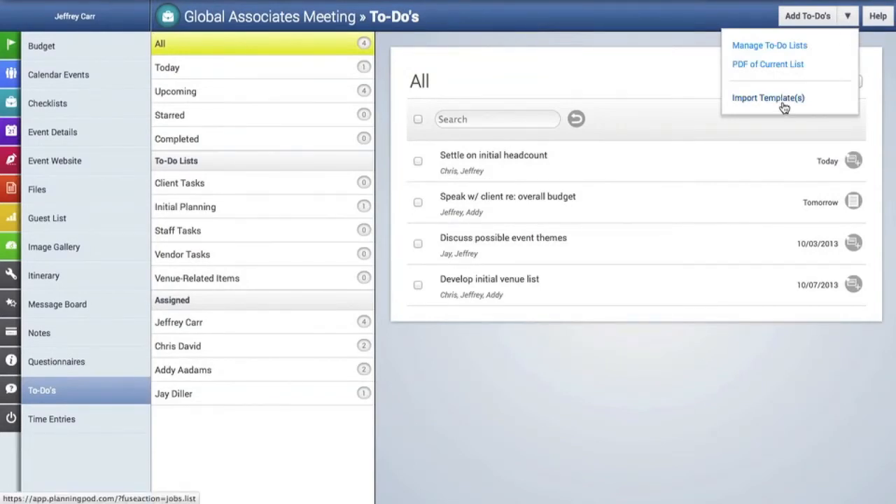
pyautogui.click(644, 91)
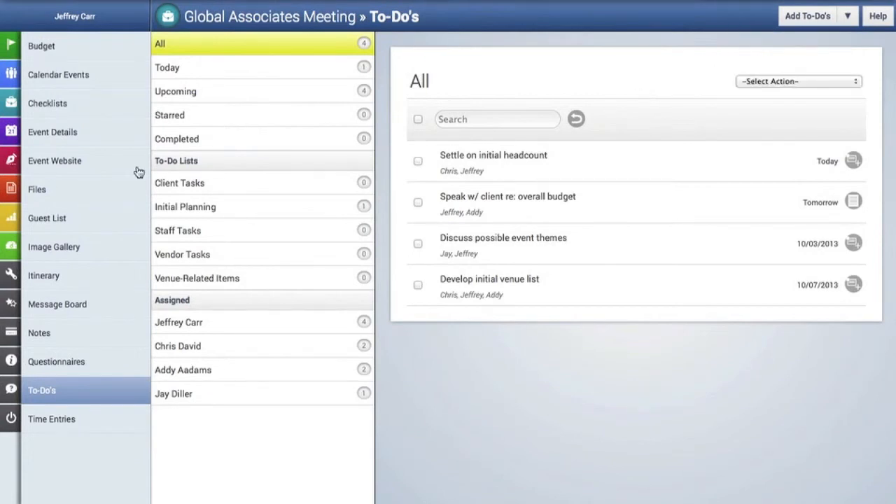
# - Open the account's To-Do Templates
pyautogui.moveTo(11, 162)
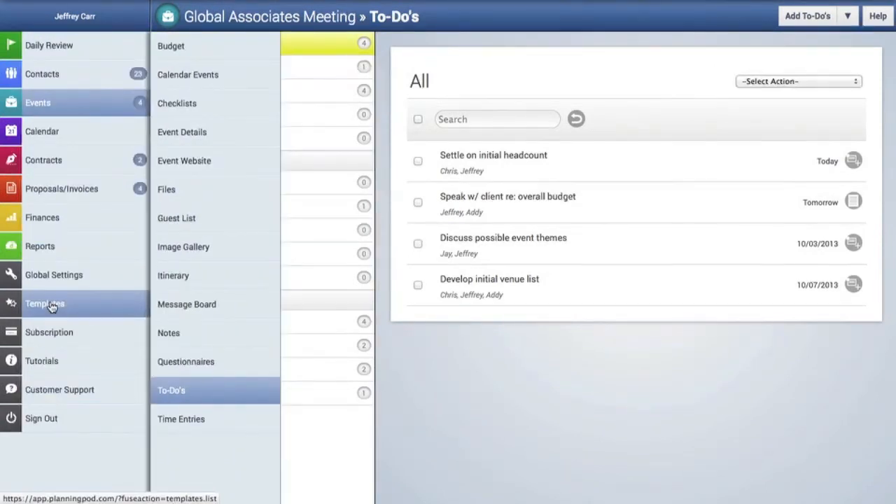
pyautogui.click(51, 306)
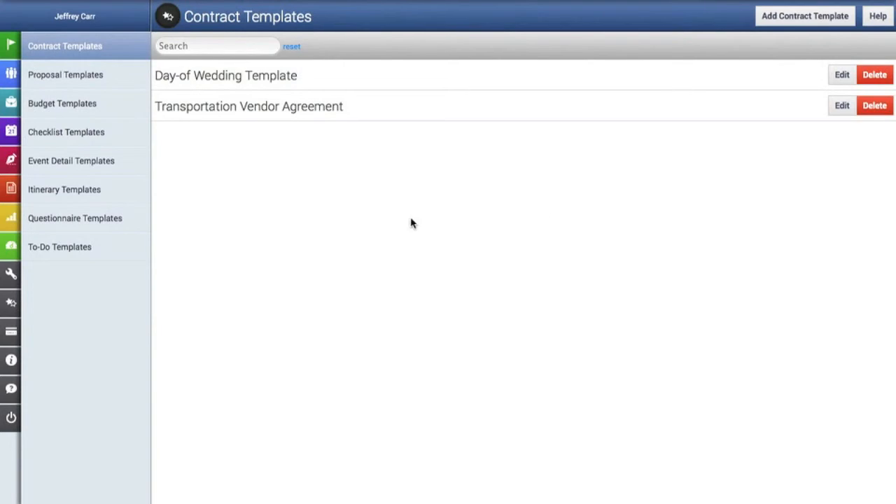
pyautogui.click(100, 254)
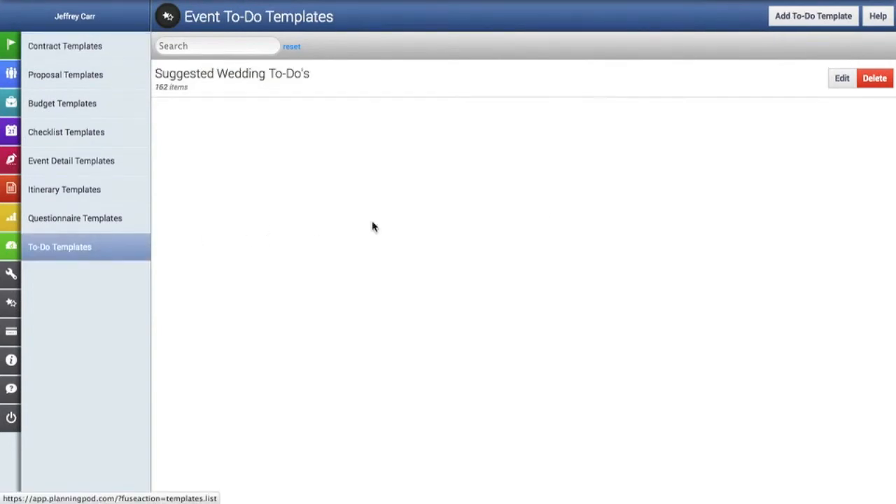
# - Start a new to-do template with the list name "Pre-Event Prep"
pyautogui.click(813, 18)
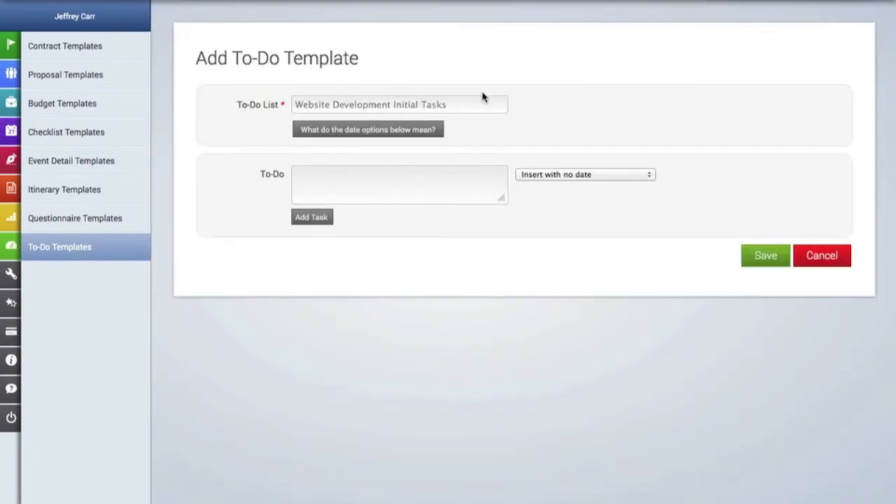
pyautogui.click(465, 103)
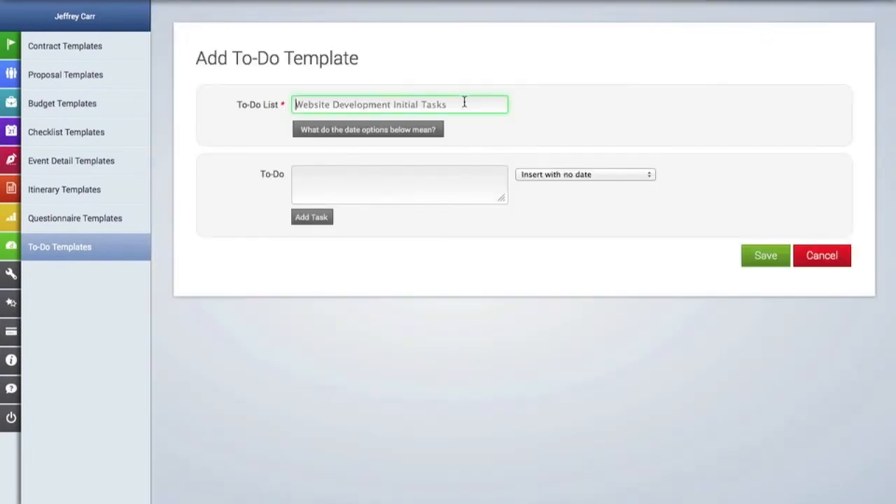
pyautogui.write('Pre-Ev')
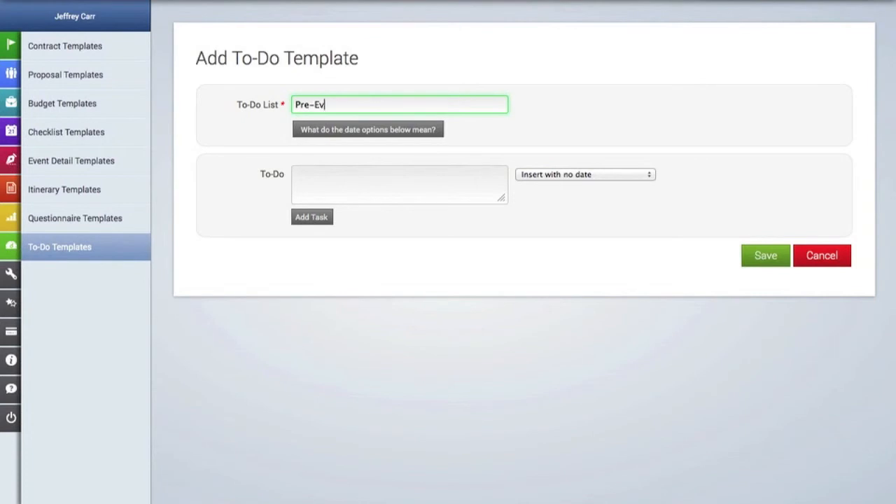
pyautogui.write('ent Prep')
pyautogui.click(433, 190)
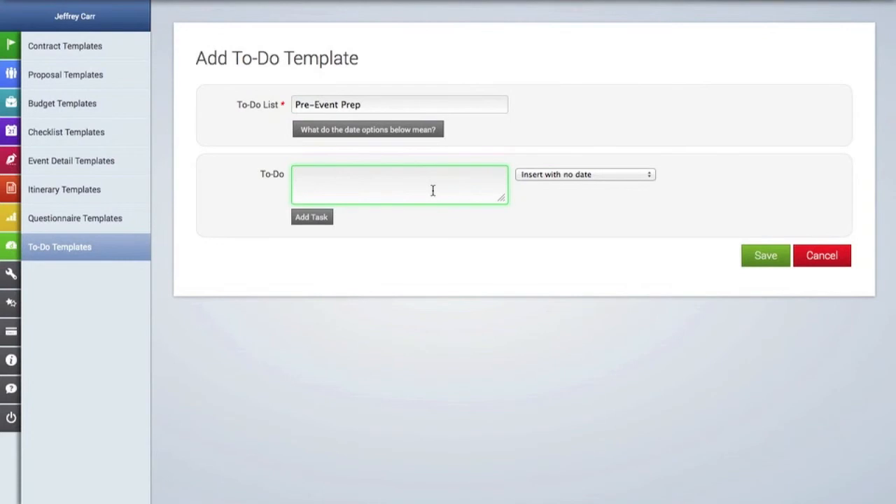
# - Enter the template's first to-do "Conduct setup walkthrough with venue staff" and schedule it 14 days before the date
pyautogui.write('Conduct setup walkthrough with even')
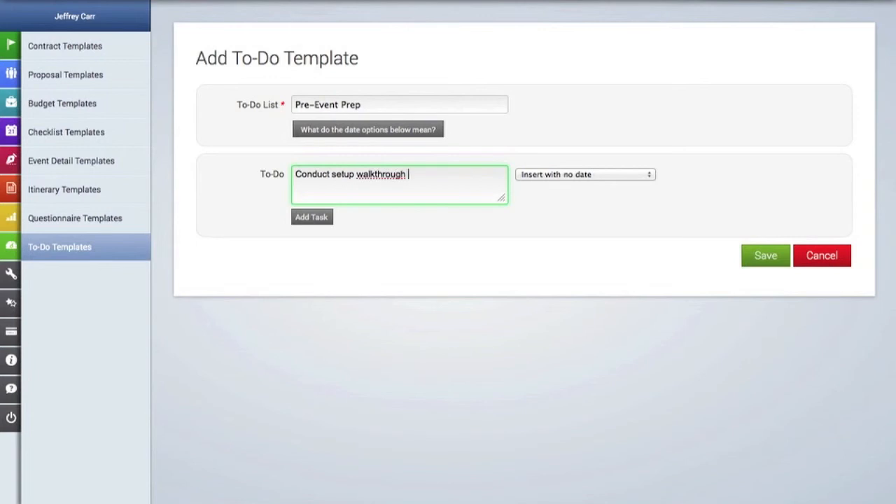
pyautogui.press('BackSpace')
pyautogui.press('BackSpace')
pyautogui.press('BackSpace')
pyautogui.press('BackSpace')
pyautogui.write('venue staff')
pyautogui.click(533, 181)
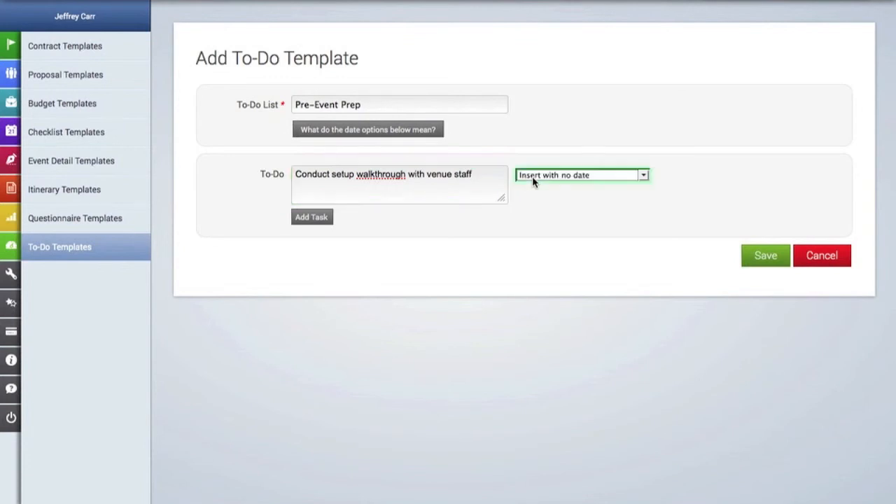
pyautogui.click(639, 178)
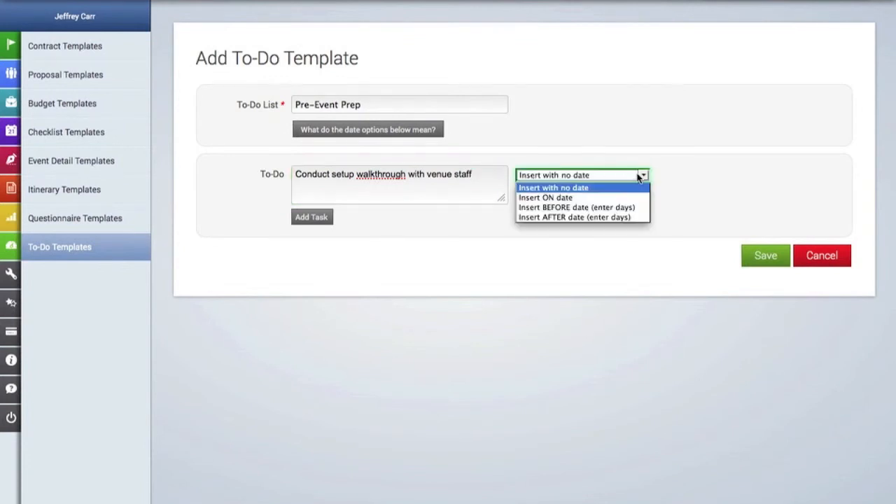
pyautogui.click(625, 207)
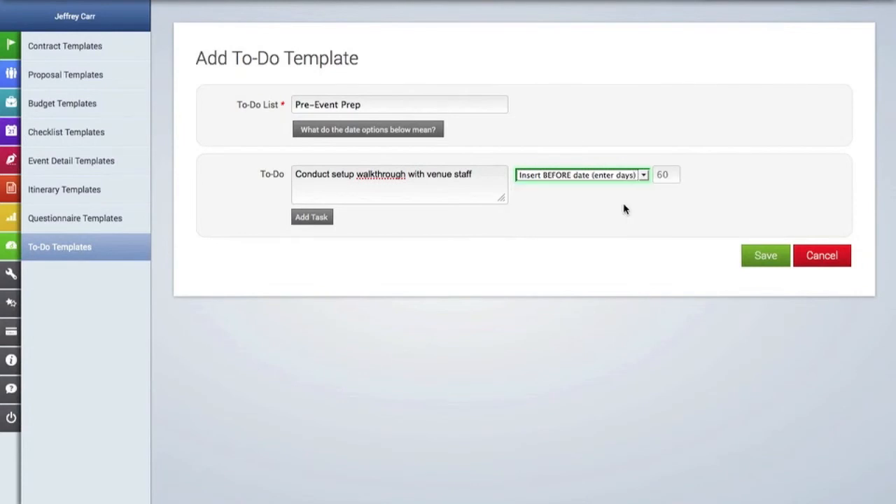
pyautogui.click(661, 175)
pyautogui.write('14')
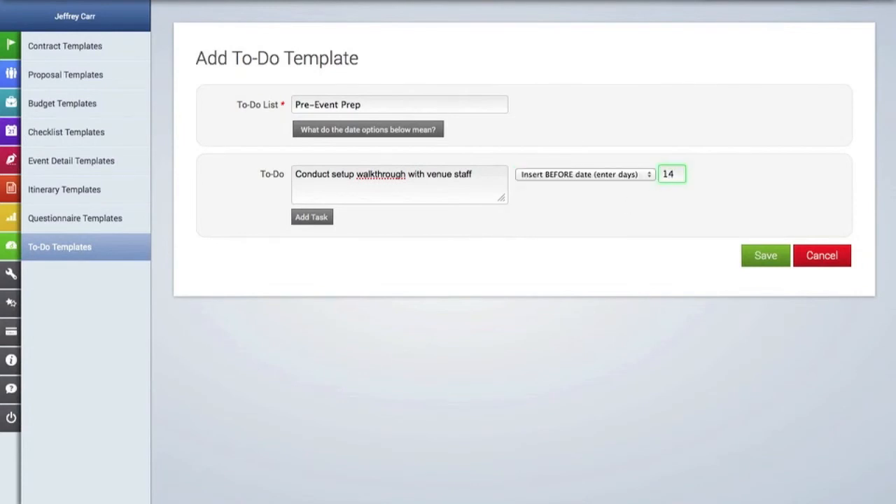
# - Add a second to-do "Confirm rental orders" to the template, scheduled 7 days before the date
pyautogui.click(311, 217)
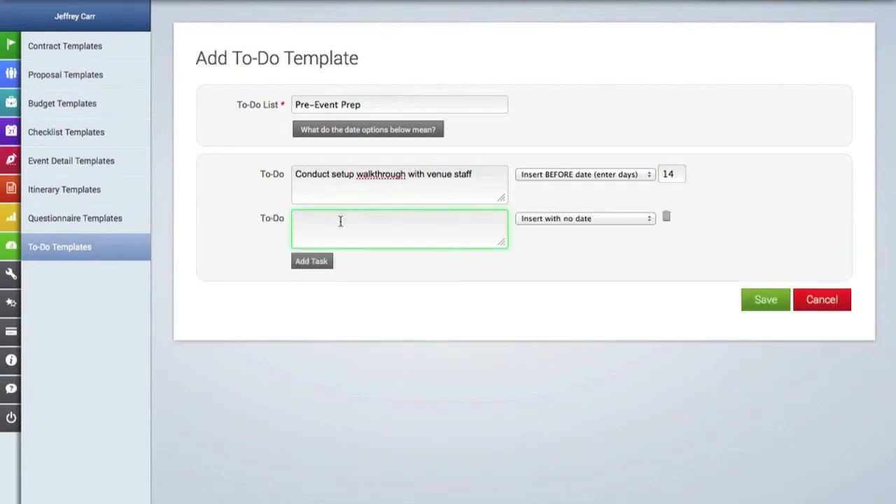
pyautogui.write('Confirm rental orders')
pyautogui.click(566, 221)
pyautogui.click(605, 222)
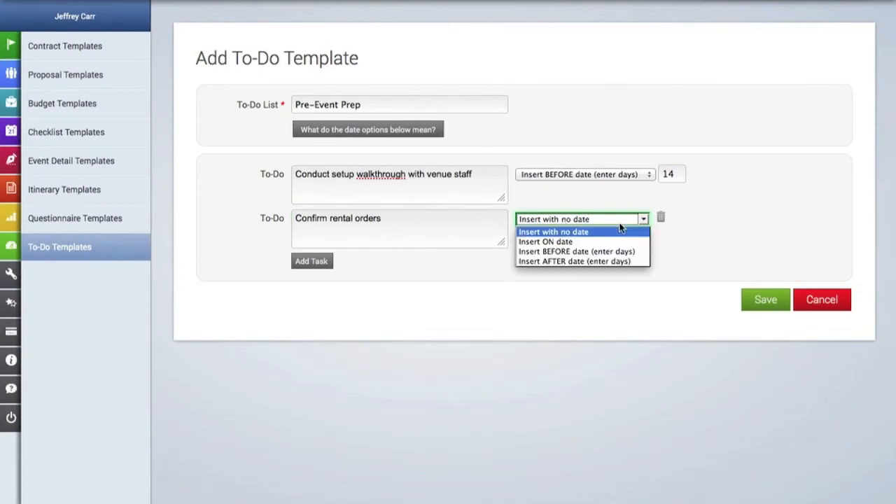
pyautogui.click(596, 251)
pyautogui.click(661, 218)
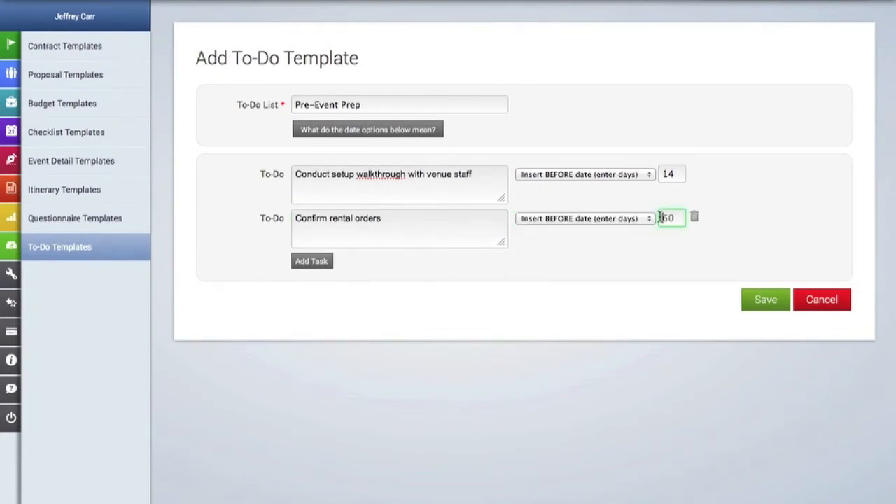
pyautogui.write('7')
# - Add a third to-do "Provide final day-of headcount" set to insert on the date, and save the template
pyautogui.click(322, 265)
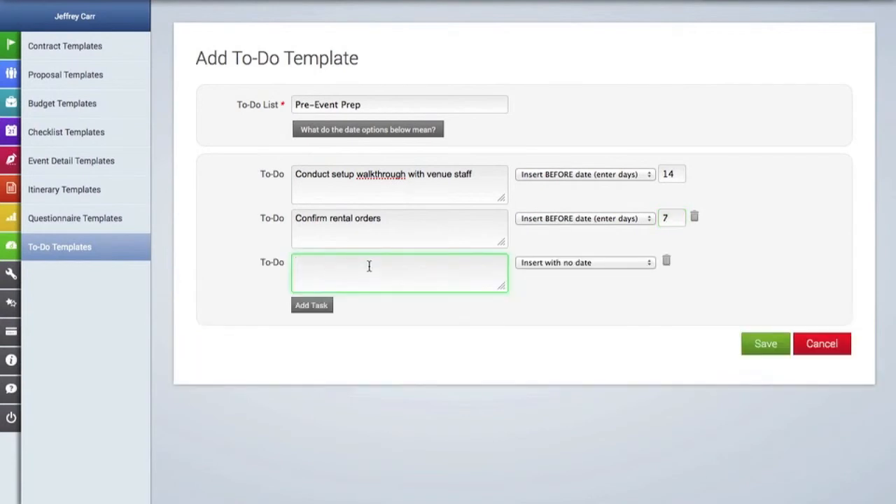
pyautogui.write('Provide final day-of headcount')
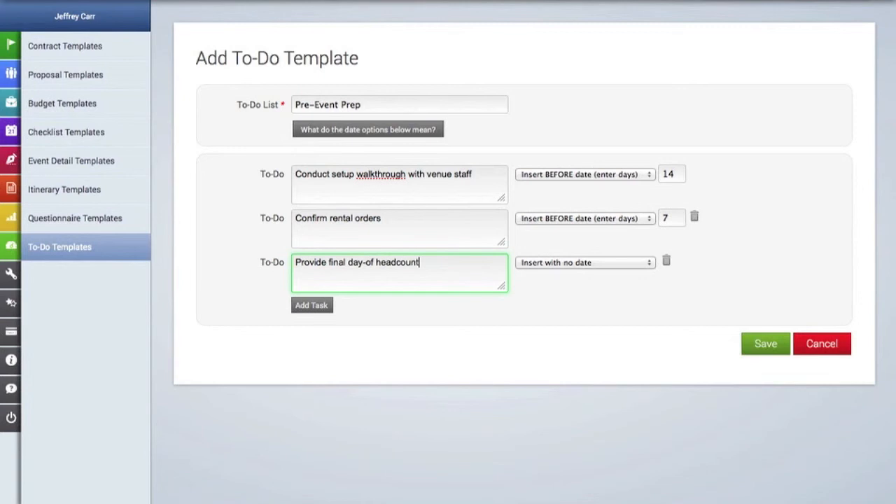
pyautogui.click(541, 268)
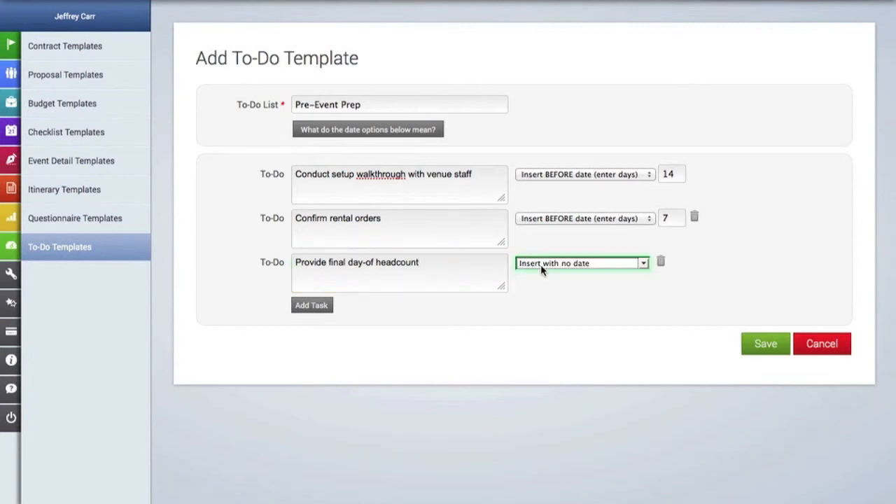
pyautogui.click(641, 265)
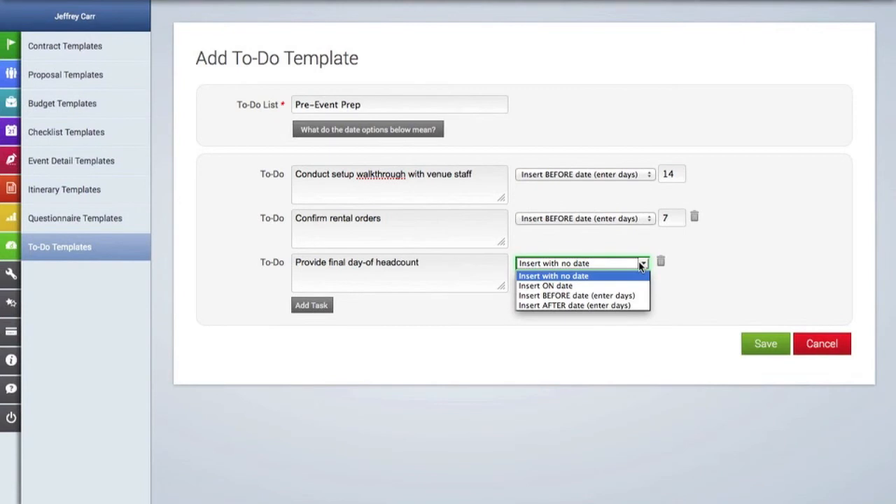
pyautogui.click(626, 286)
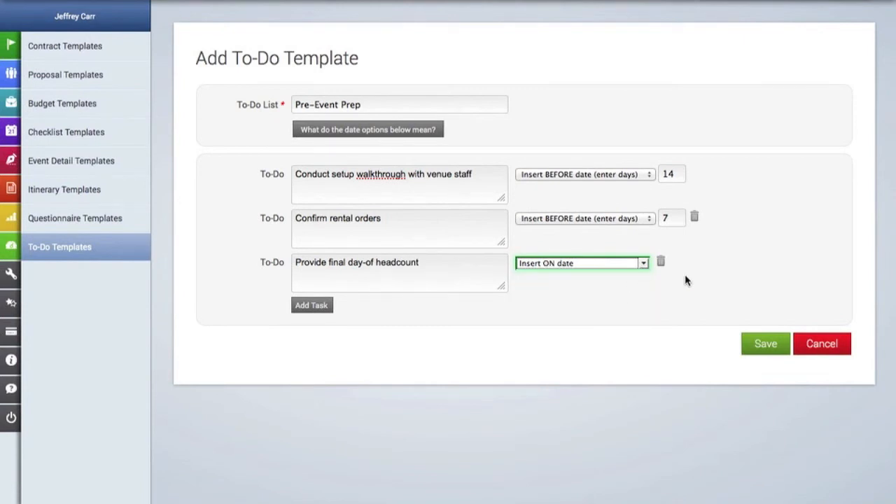
pyautogui.click(750, 343)
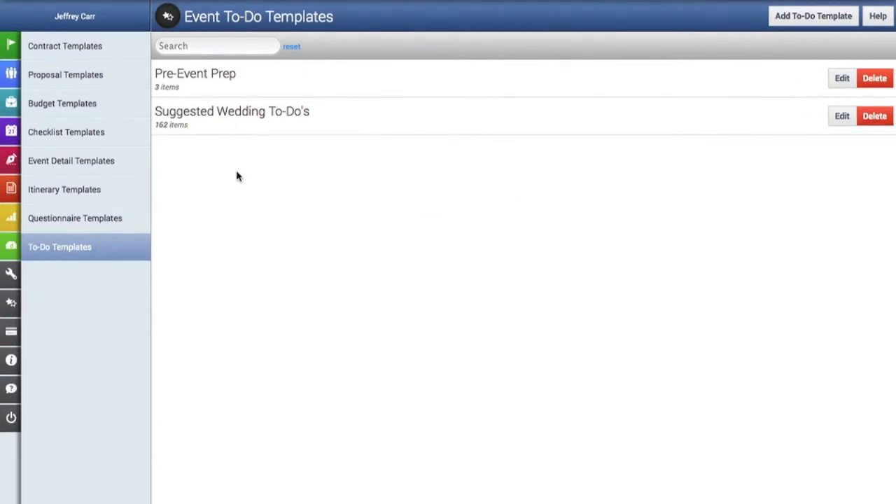
# - Open the To-Do's of the Global Associates Meeting event
pyautogui.moveTo(17, 83)
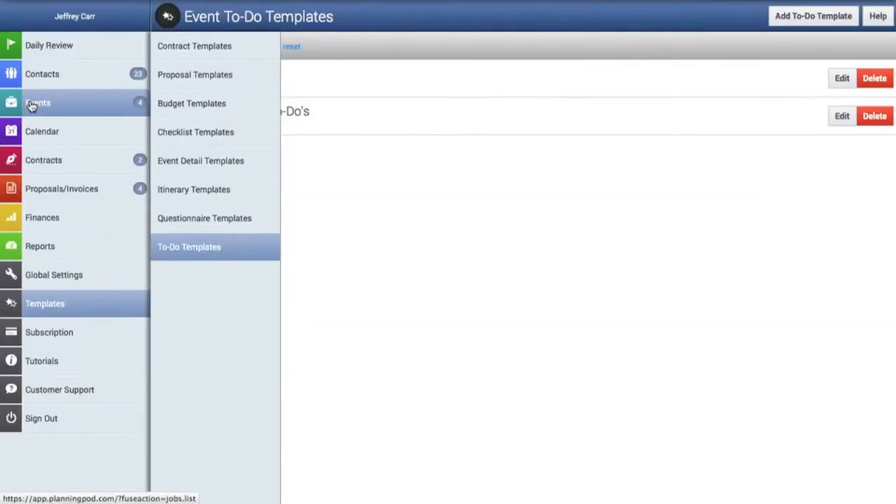
pyautogui.click(31, 105)
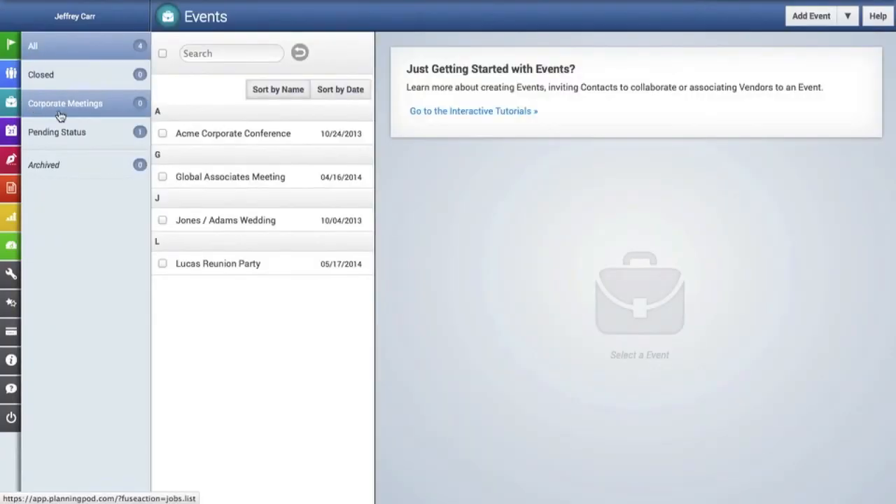
pyautogui.click(221, 179)
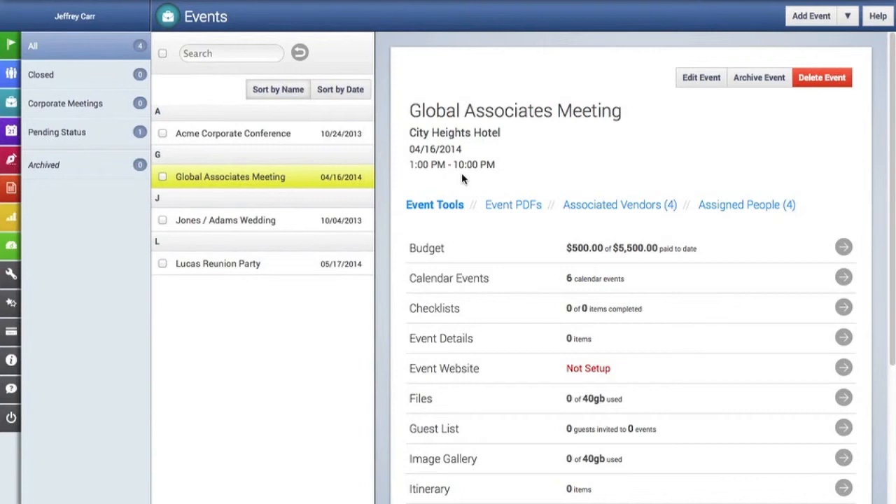
pyautogui.scroll(-5, 792, 320)
pyautogui.click(844, 430)
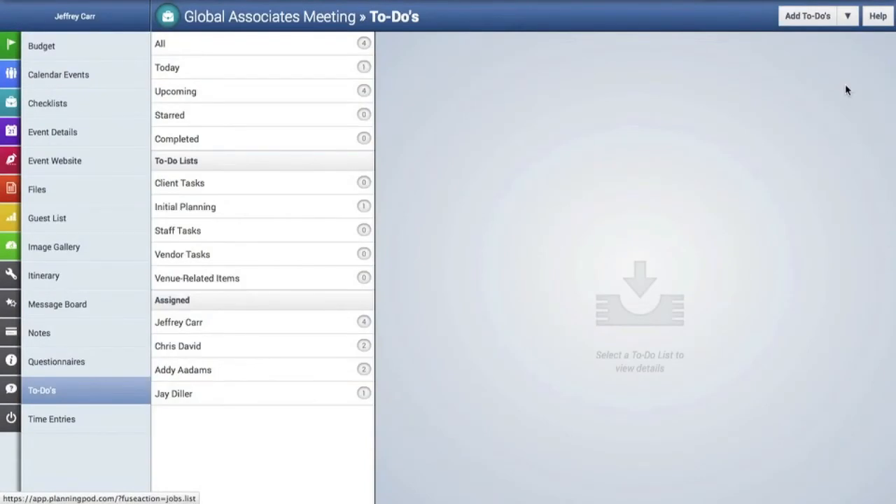
# - Import the "Pre-Event Prep" to-do list template into the Global Associates Meeting event
pyautogui.click(848, 18)
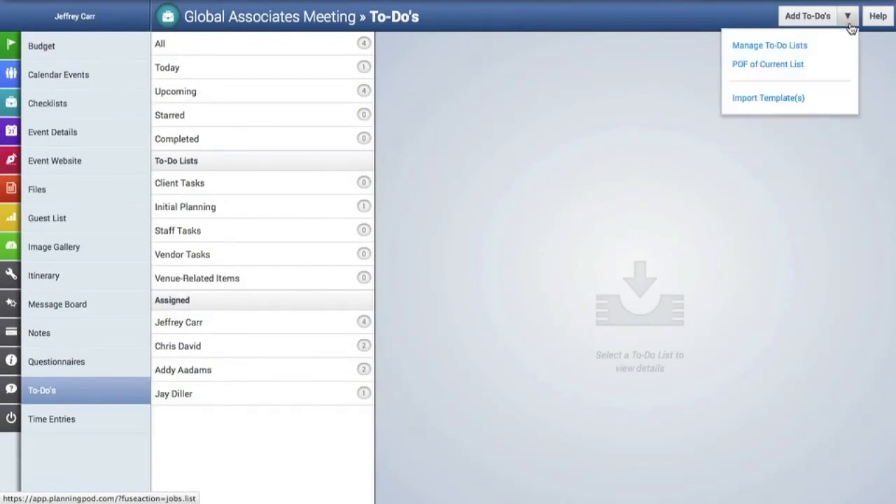
pyautogui.click(792, 98)
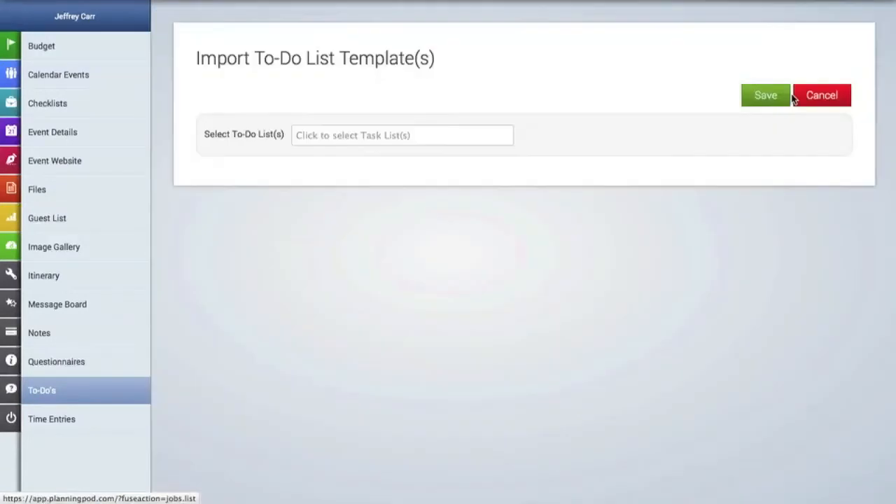
pyautogui.click(455, 136)
pyautogui.click(350, 158)
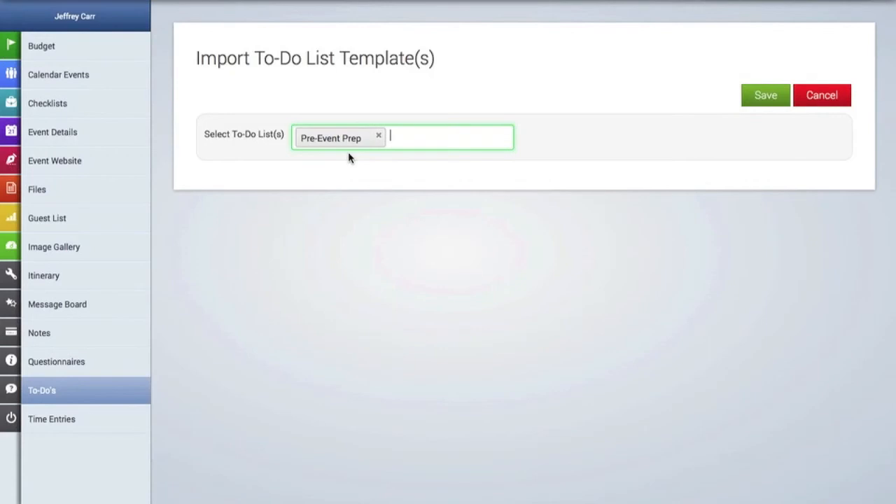
pyautogui.click(771, 97)
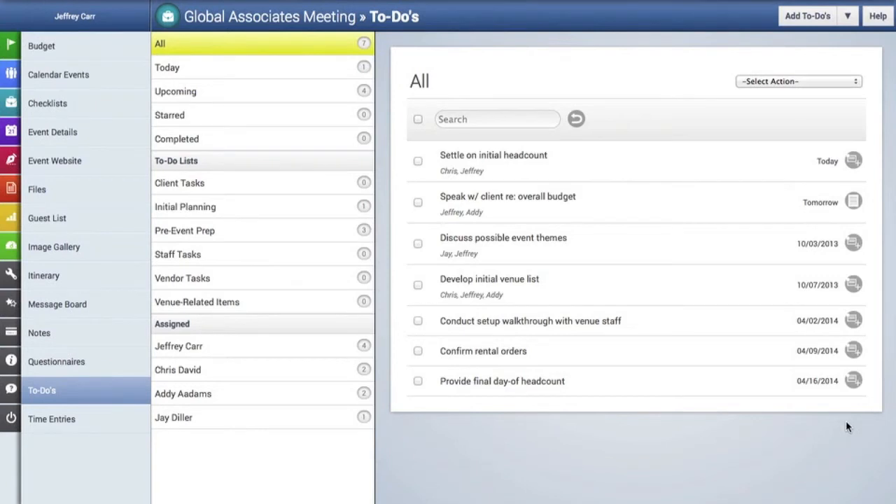
# - Assign the "Conduct setup walkthrough with venue staff" and "Confirm rental orders" to-dos to the account owner
pyautogui.click(417, 322)
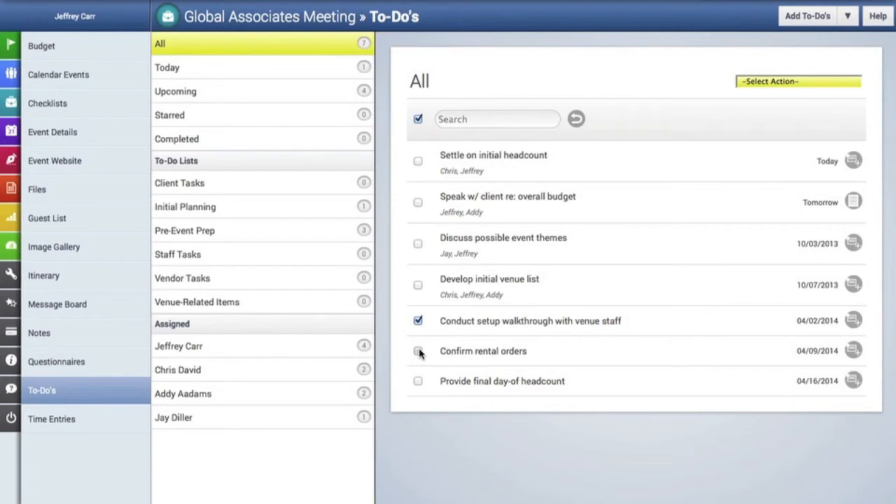
pyautogui.click(759, 83)
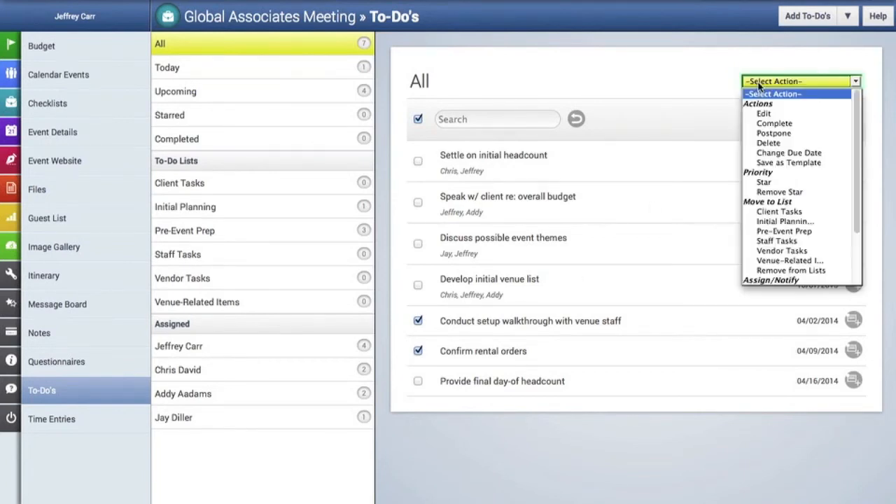
pyautogui.scroll(-2, 777, 154)
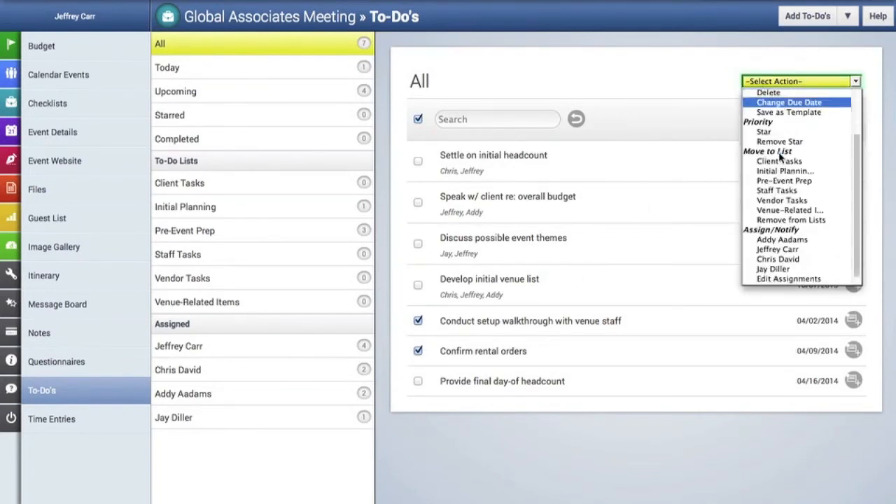
pyautogui.click(778, 241)
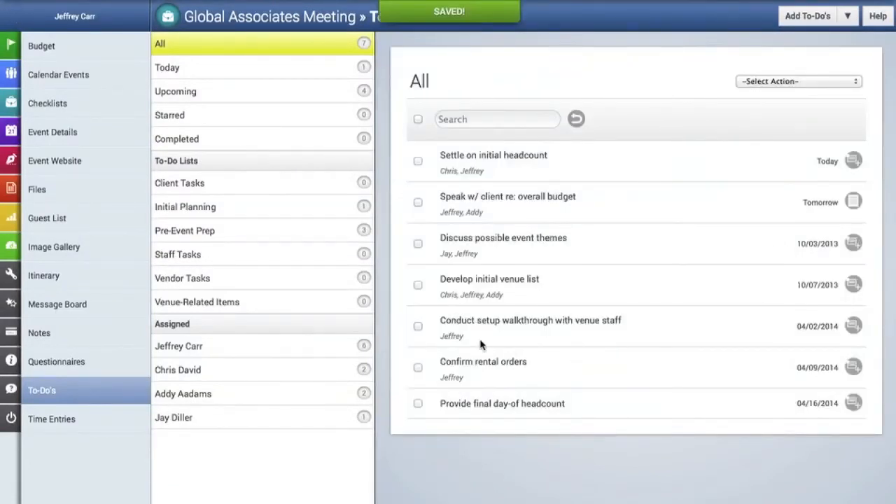
# - Assign the "Conduct setup walkthrough with venue staff" and "Provide final day-of headcount" to-dos to the last person in the assignee list
pyautogui.click(418, 327)
pyautogui.click(418, 404)
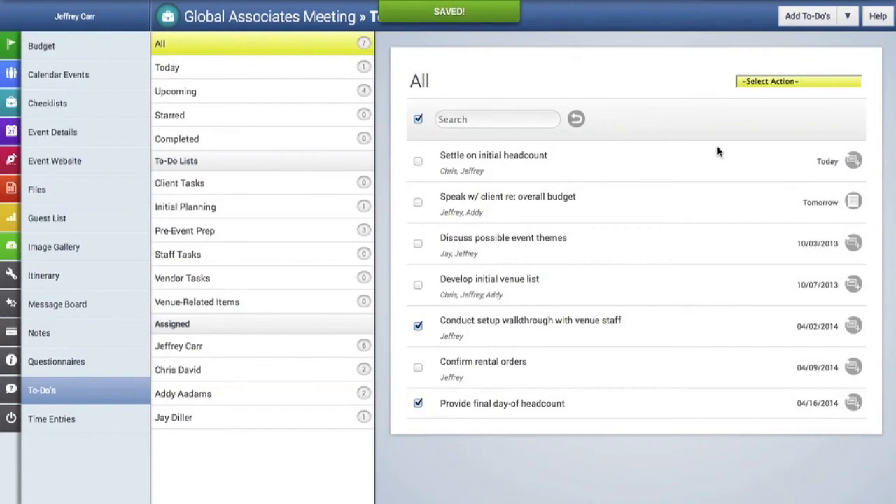
pyautogui.click(783, 81)
pyautogui.scroll(-2, 784, 152)
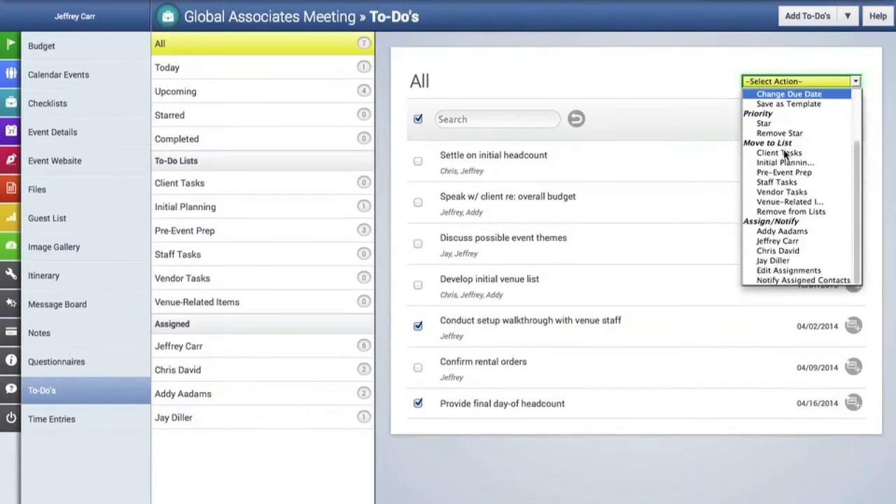
pyautogui.click(773, 260)
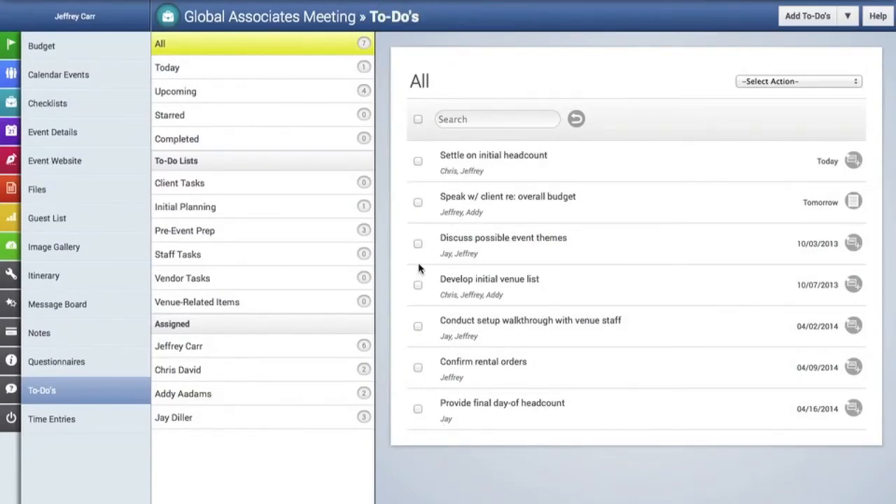
# - Change the due date of "Settle on initial headcount" and "Speak w/ client re: overall budget" to 10/08/2013
pyautogui.click(417, 162)
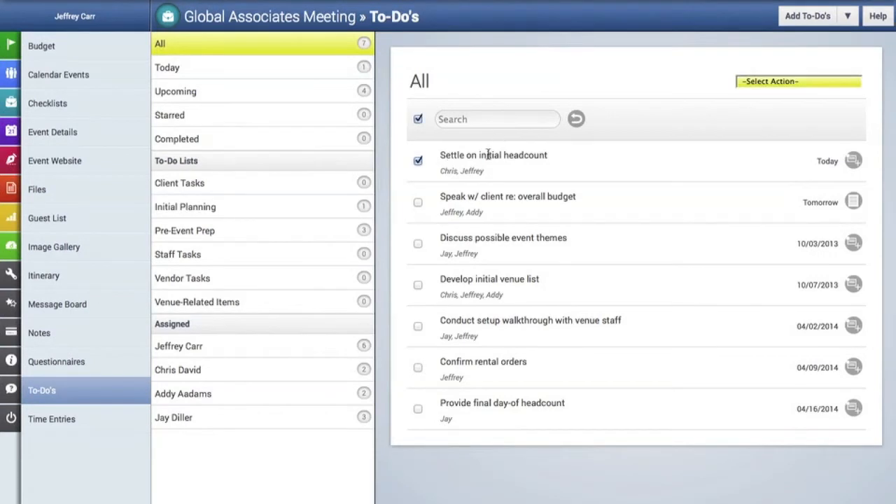
pyautogui.click(419, 201)
pyautogui.click(749, 82)
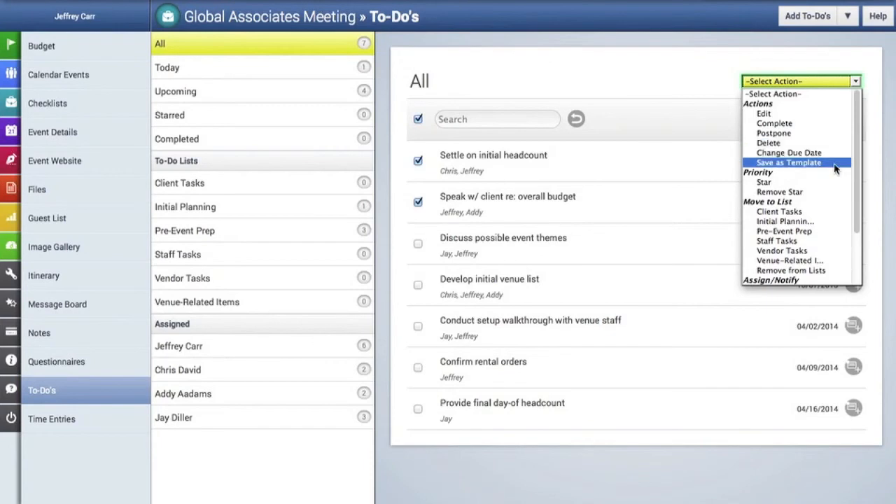
pyautogui.click(789, 153)
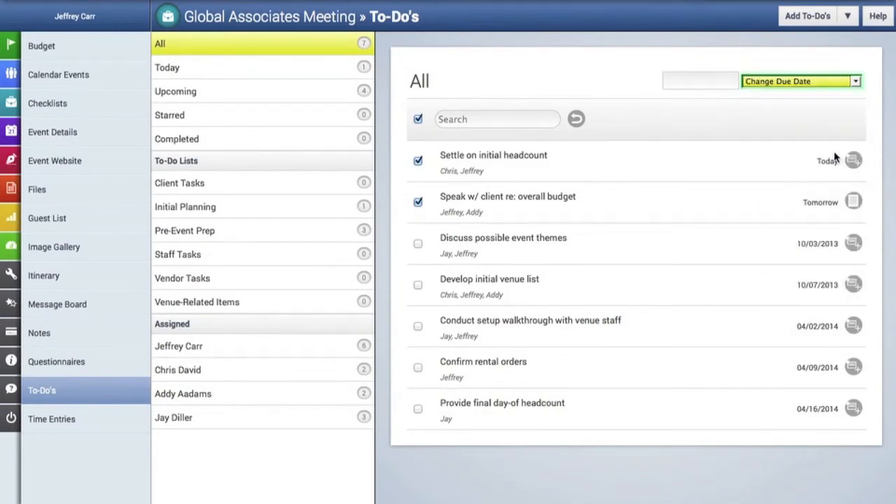
pyautogui.click(695, 81)
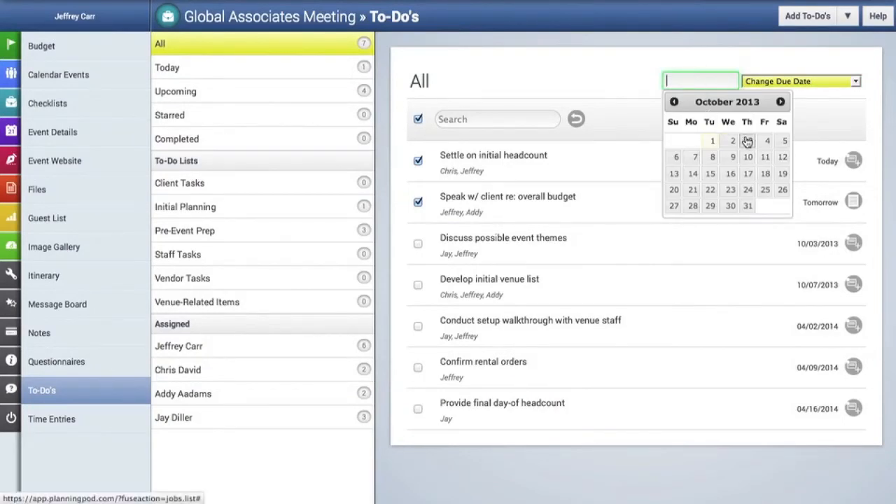
pyautogui.click(713, 157)
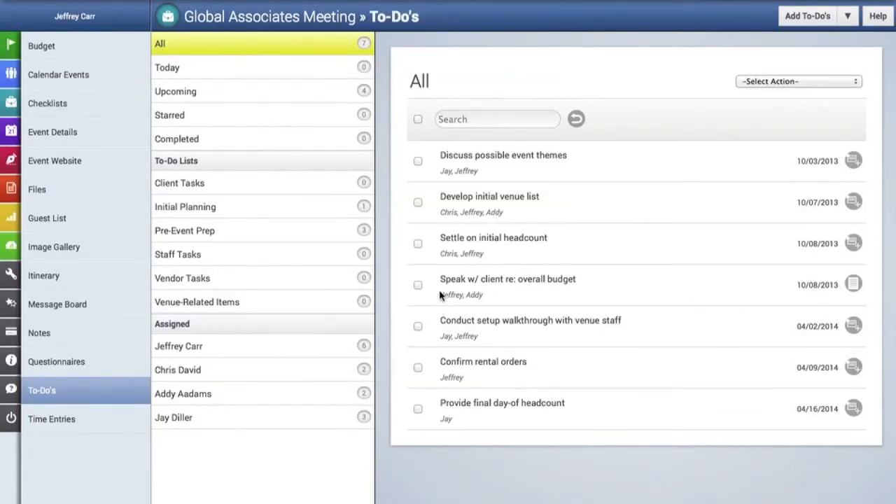
# - Star the "Develop initial venue list" and "Settle on initial headcount" to-dos
pyautogui.click(418, 202)
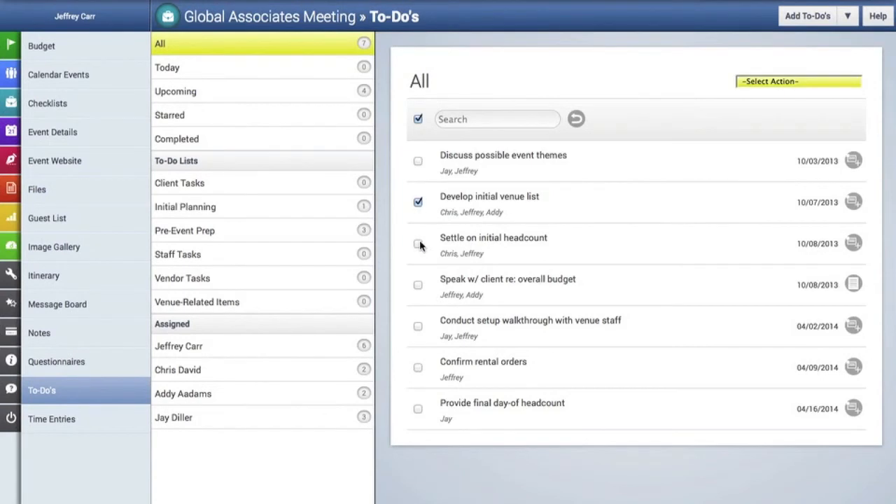
pyautogui.click(767, 84)
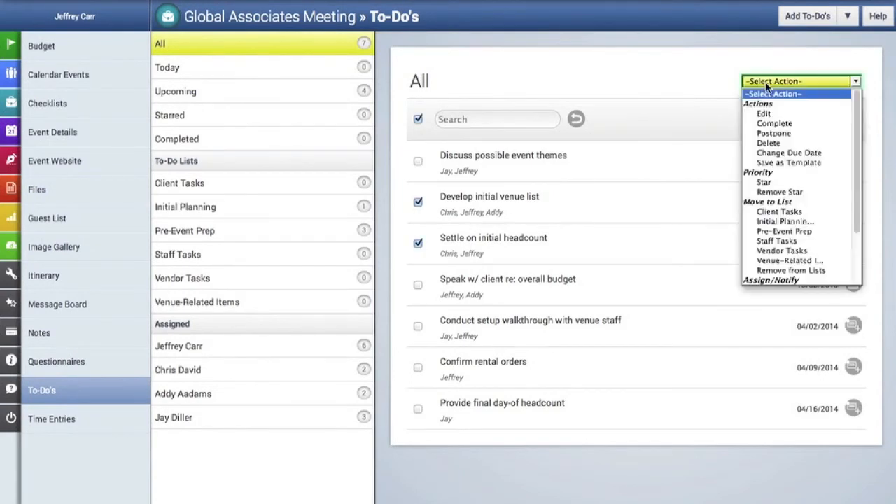
pyautogui.click(822, 183)
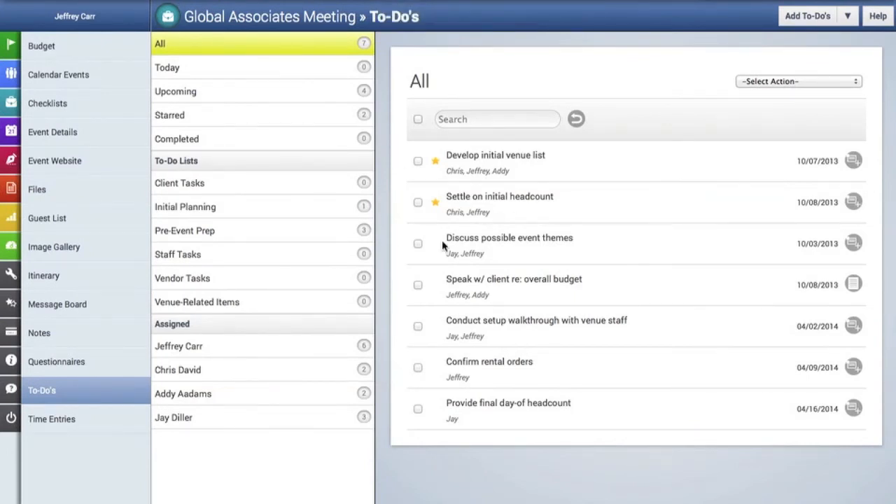
# - Move "Speak w/ client re: overall budget", "Conduct setup walkthrough with venue staff" and "Confirm rental orders" to the Staff Tasks list and open that list
pyautogui.click(418, 286)
pyautogui.click(418, 326)
pyautogui.click(418, 369)
pyautogui.click(767, 83)
pyautogui.click(768, 82)
pyautogui.click(770, 82)
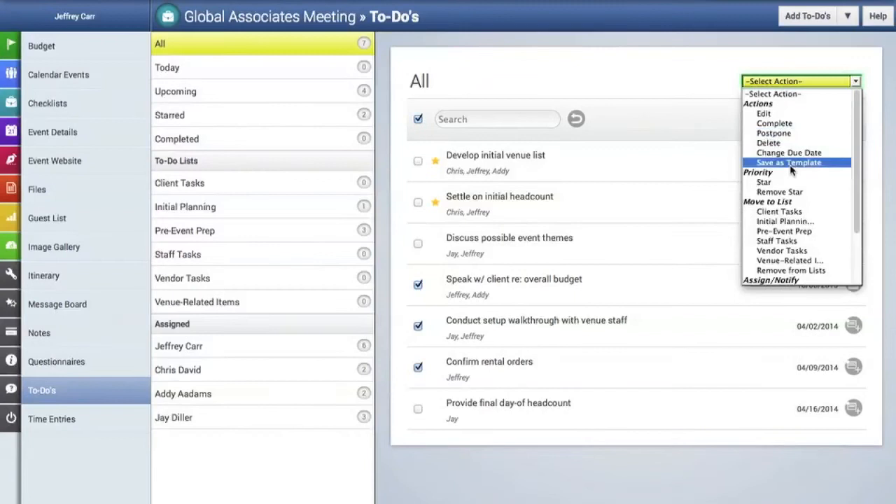
pyautogui.click(792, 240)
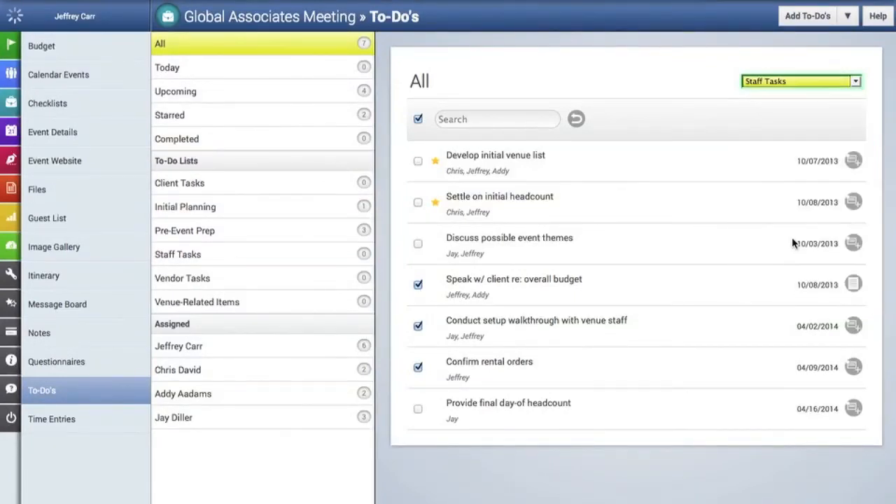
pyautogui.click(238, 256)
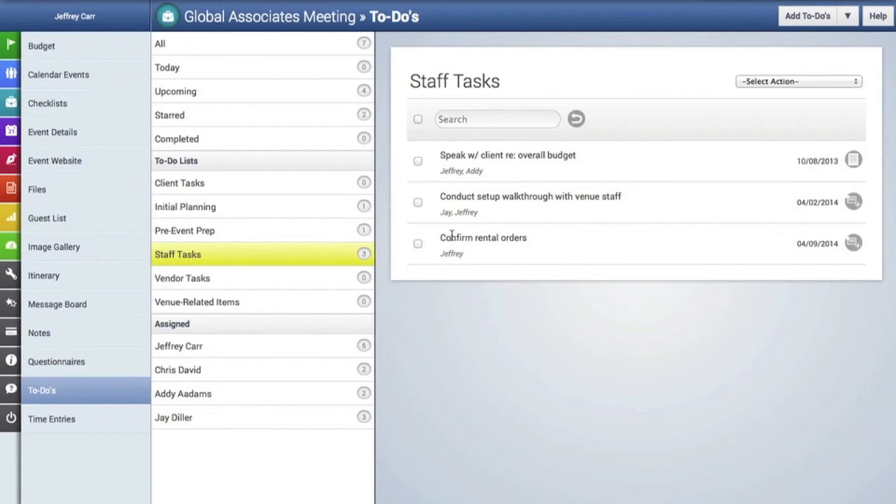
# - Mark "Speak w/ client re: overall budget" and "Conduct setup walkthrough with venue staff" as complete and show the completed to-dos
pyautogui.click(418, 161)
pyautogui.click(418, 203)
pyautogui.click(782, 84)
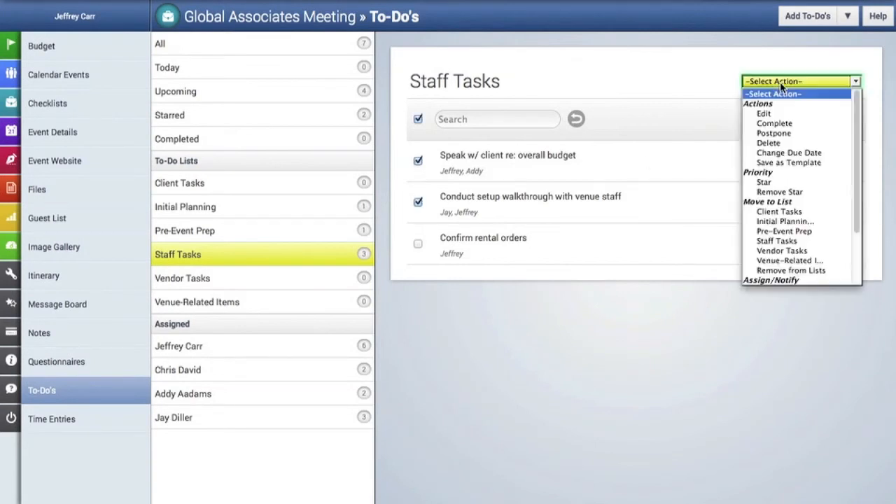
pyautogui.click(816, 125)
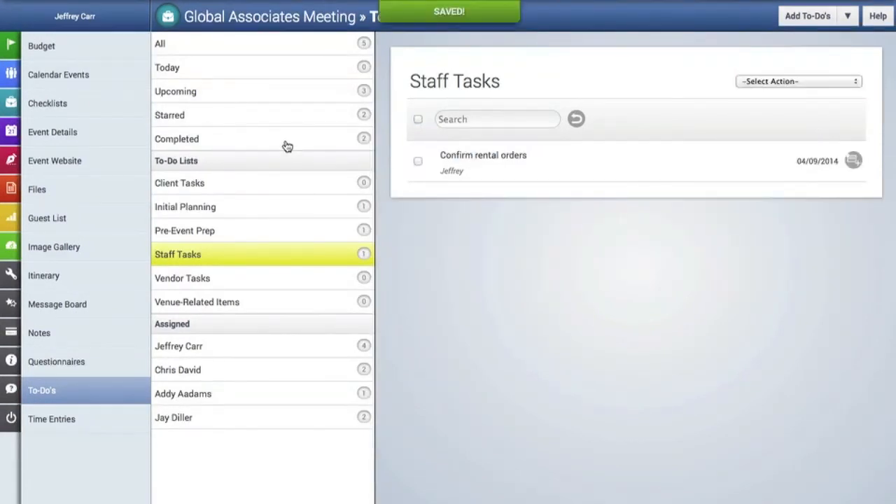
pyautogui.click(287, 140)
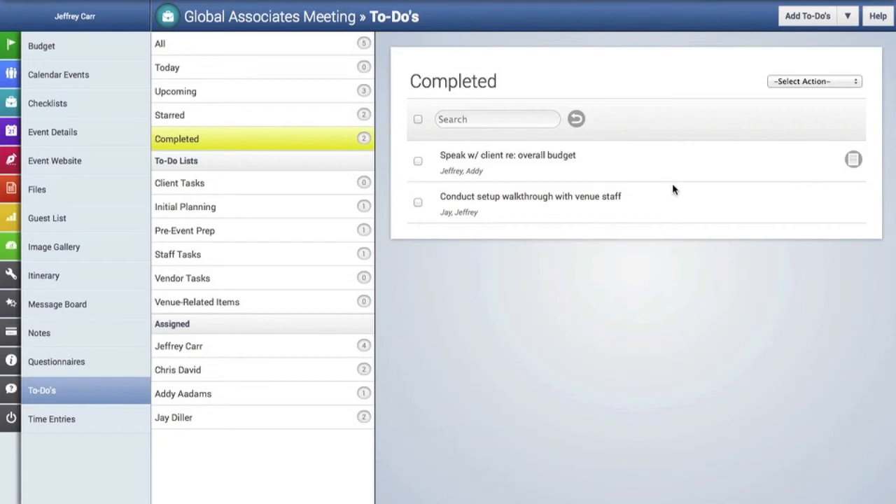
# - Generate a PDF of the Completed to-do list and look through the document
pyautogui.click(850, 21)
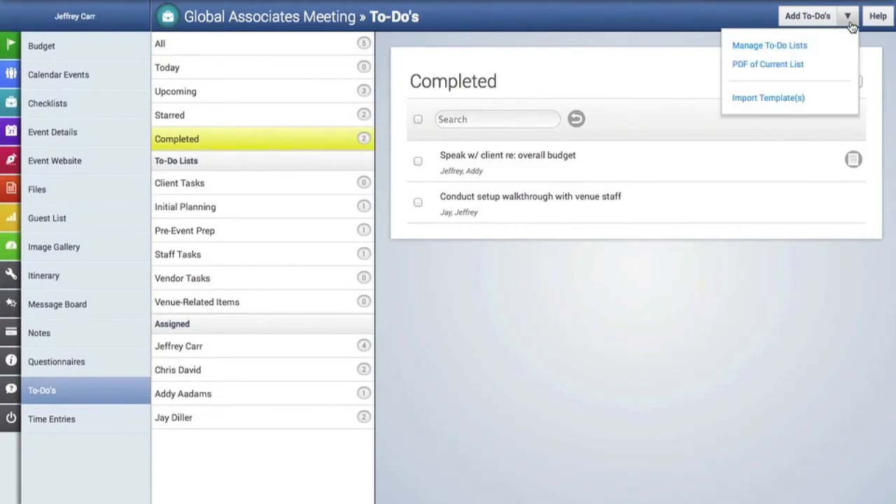
pyautogui.click(792, 65)
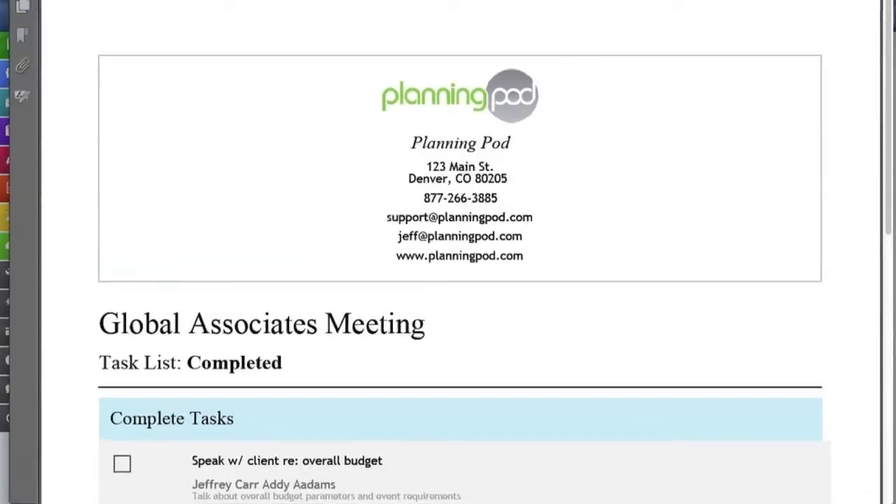
pyautogui.scroll(-5, 550, 173)
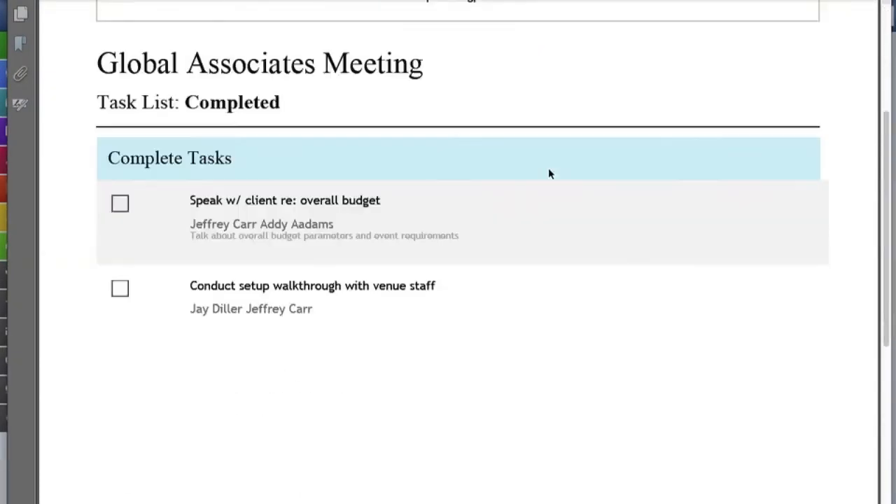
pyautogui.scroll(-3, 550, 174)
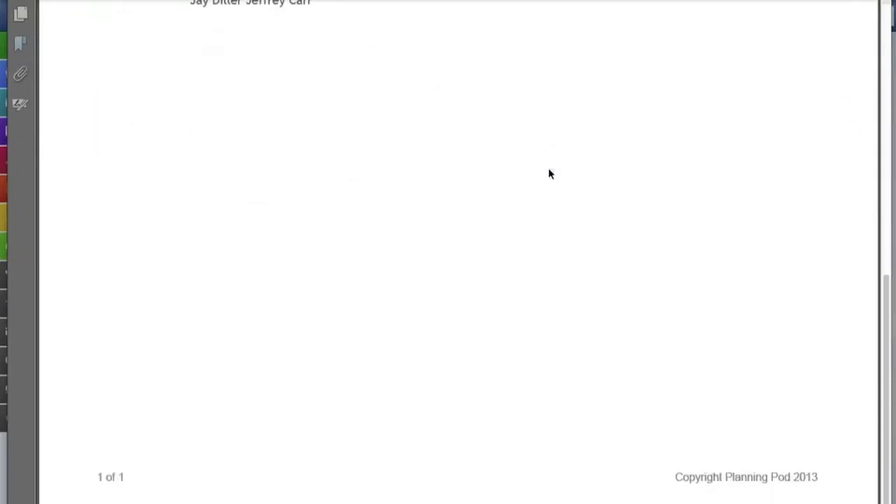
pyautogui.scroll(8, 550, 174)
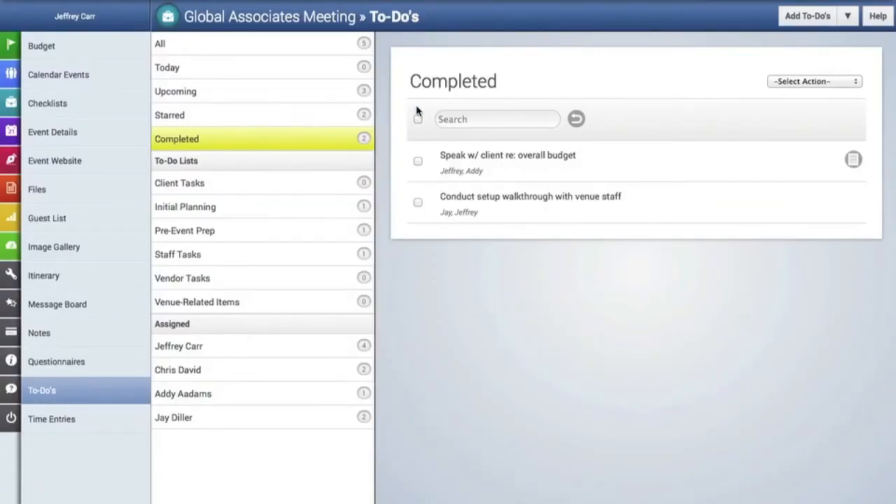
# - From the main calendar, start a new to-do "Create draft agenda" due 10/02/2013 for the Global Associates Meeting event
pyautogui.moveTo(12, 134)
pyautogui.click(37, 133)
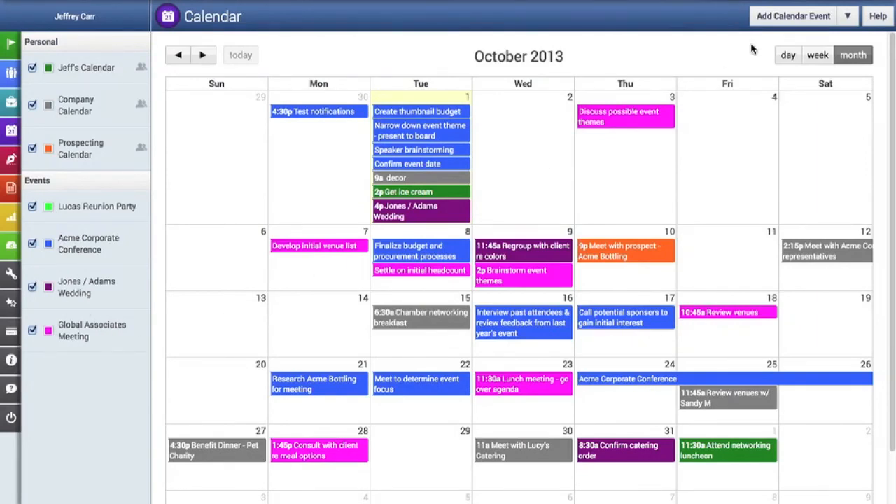
pyautogui.click(845, 18)
pyautogui.click(761, 46)
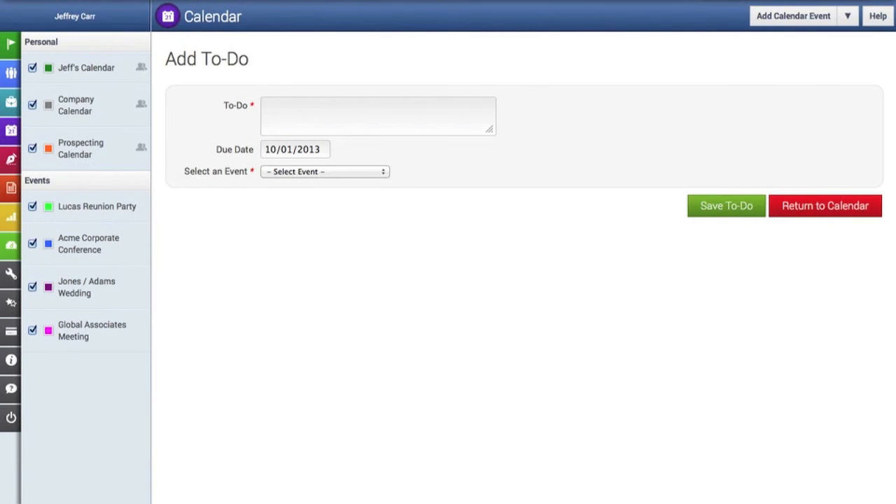
pyautogui.click(278, 119)
pyautogui.write('Create draft agenda')
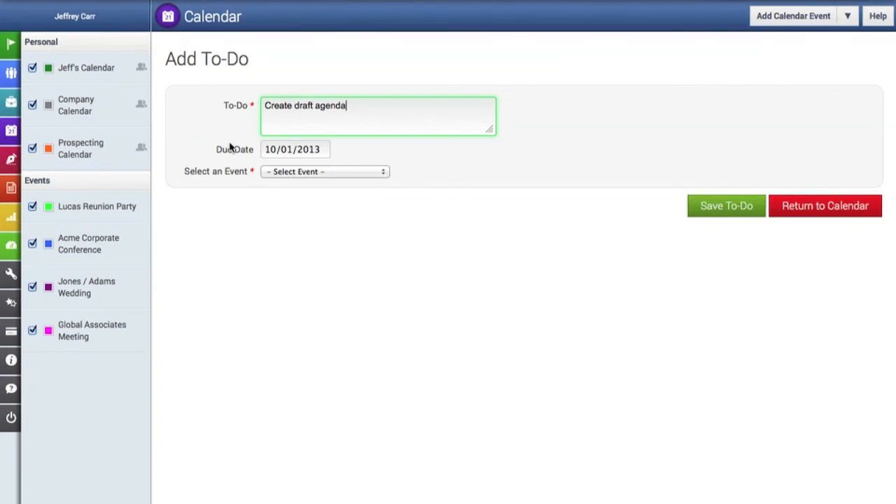
pyautogui.click(275, 149)
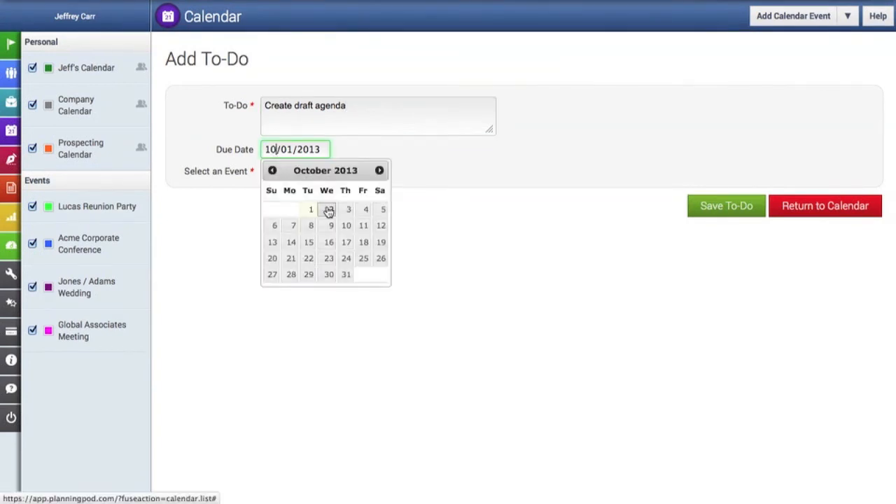
pyautogui.click(326, 210)
pyautogui.click(320, 172)
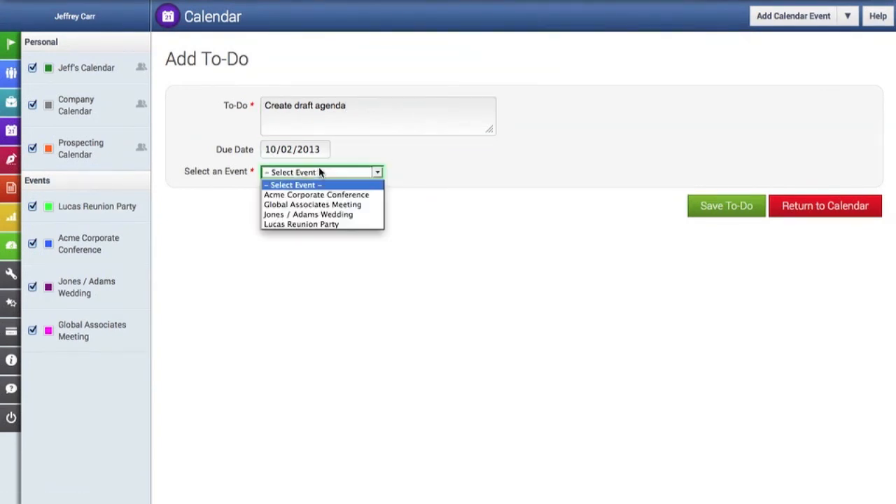
pyautogui.click(320, 205)
# - Assign the new to-do to the account owner and the last listed contact, put it in Staff Tasks, and save it
pyautogui.click(319, 216)
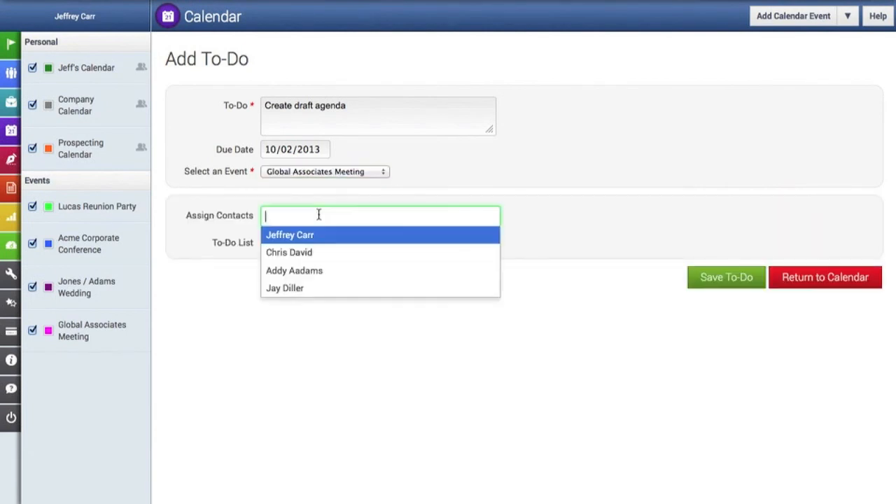
pyautogui.click(313, 238)
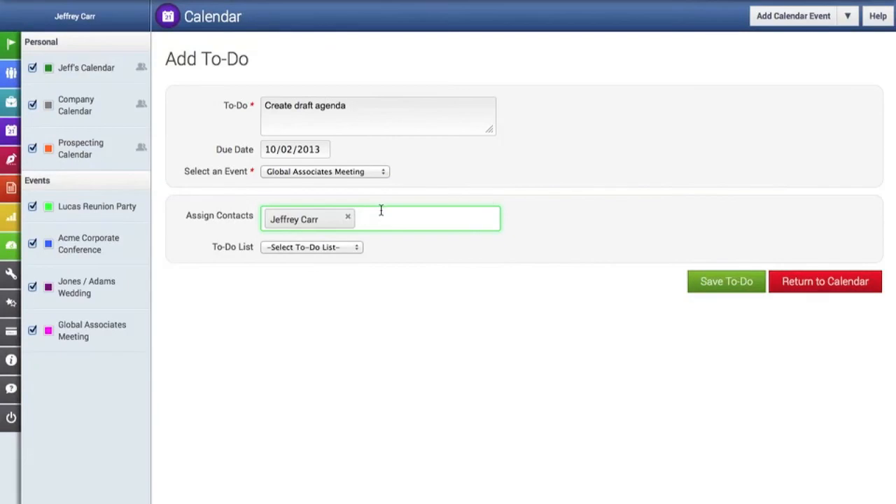
pyautogui.click(381, 209)
pyautogui.click(348, 275)
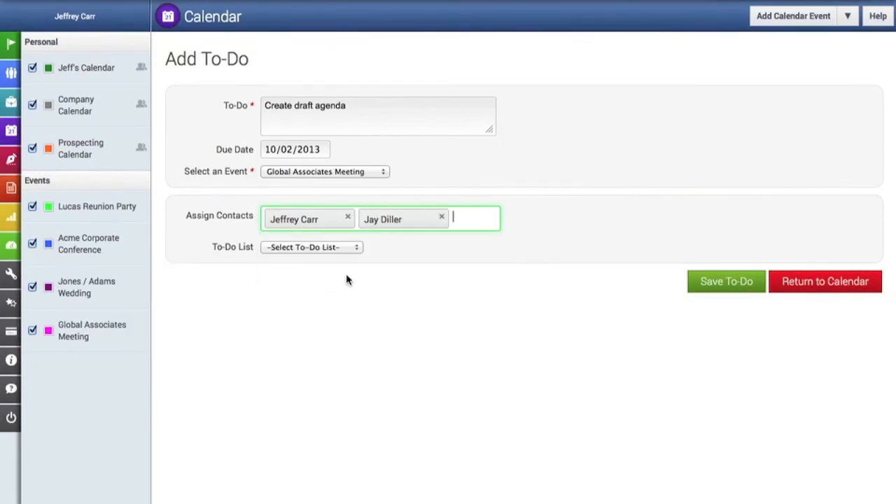
pyautogui.click(327, 249)
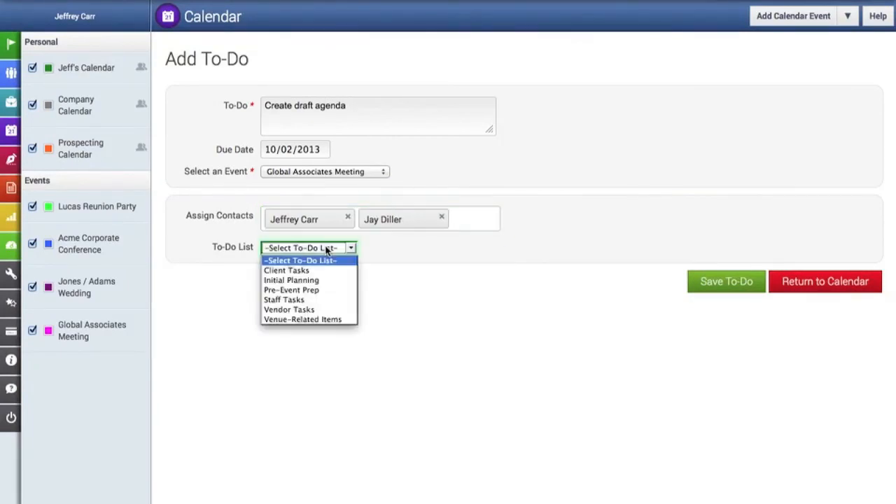
pyautogui.click(329, 301)
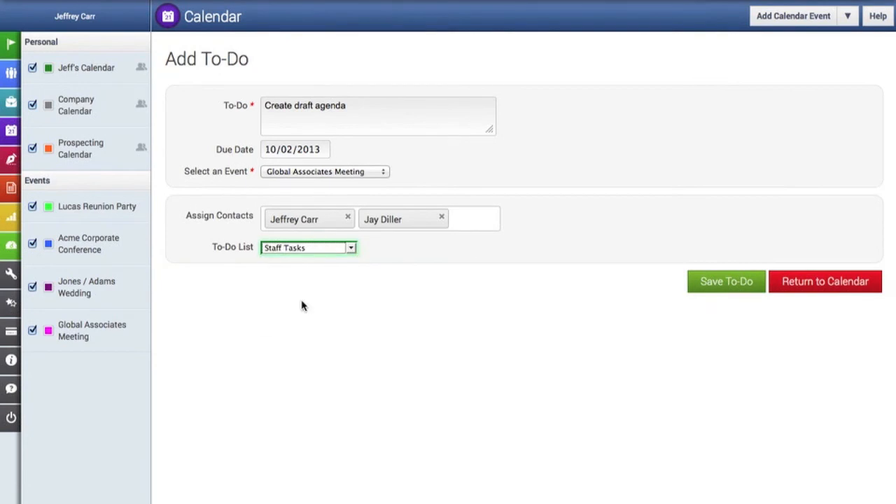
pyautogui.click(713, 287)
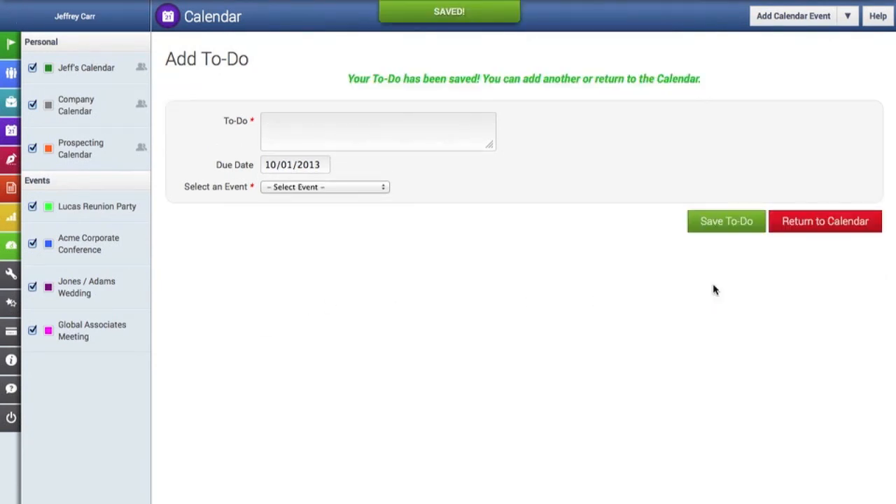
# - Return to the calendar and view the details of the "Create draft agenda" to-do on October 2
pyautogui.click(810, 223)
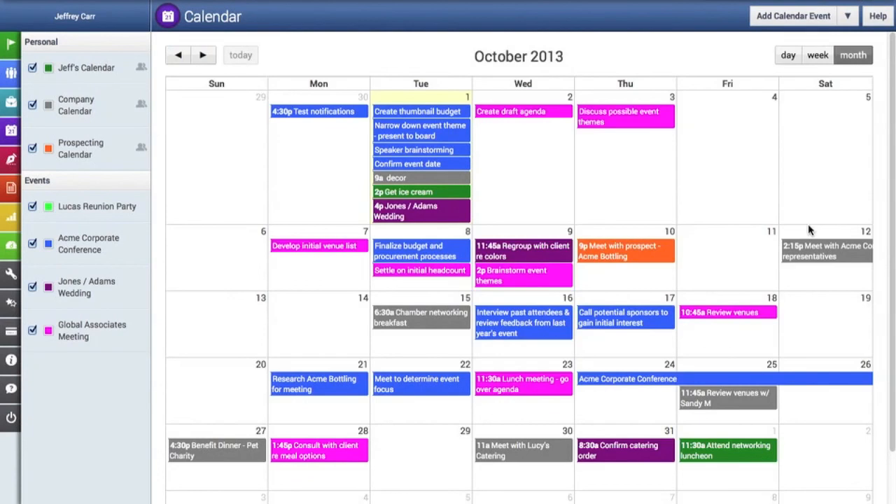
pyautogui.click(532, 114)
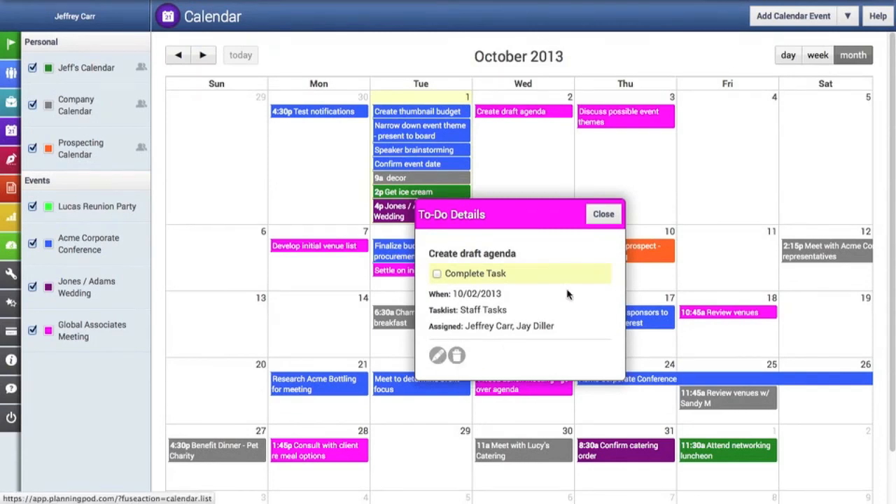
pyautogui.click(604, 213)
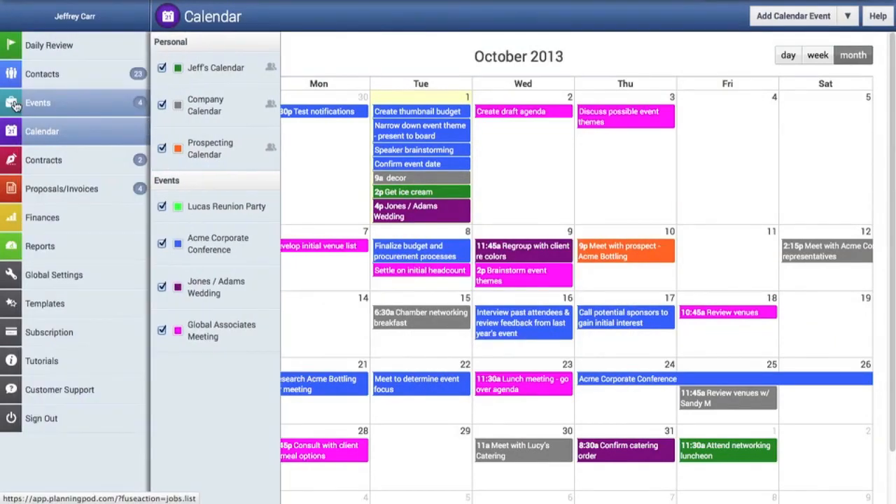
# - Go back to the Global Associates Meeting event's to-dos and display the full list
pyautogui.click(35, 105)
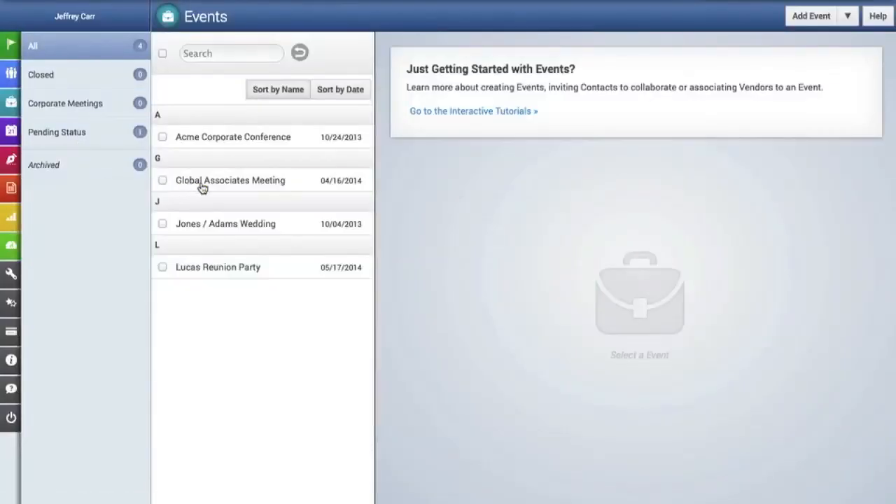
pyautogui.click(203, 186)
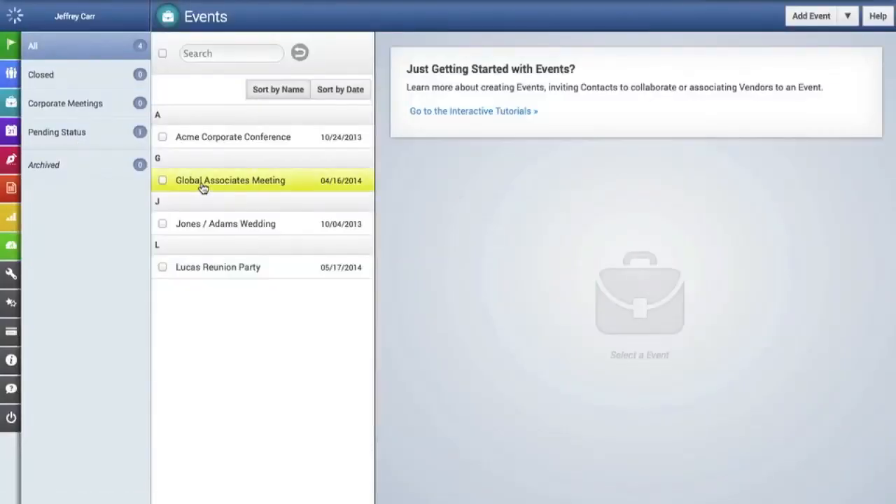
pyautogui.scroll(-5, 820, 309)
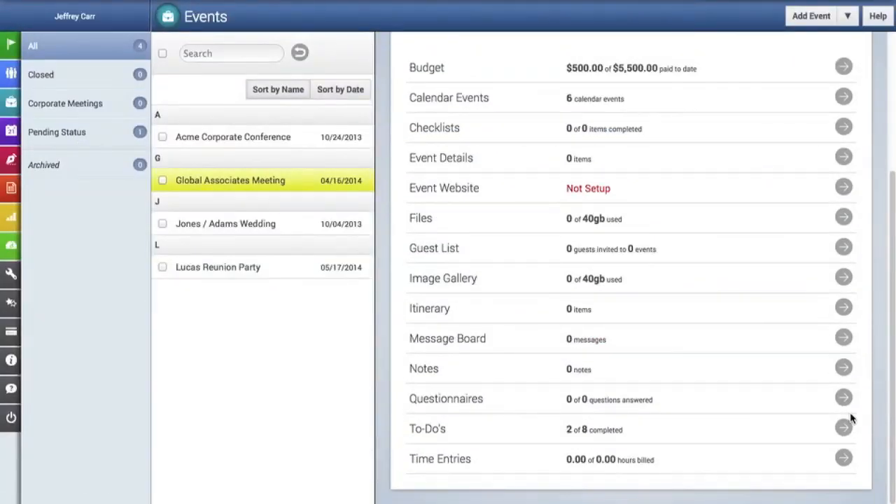
pyautogui.click(844, 428)
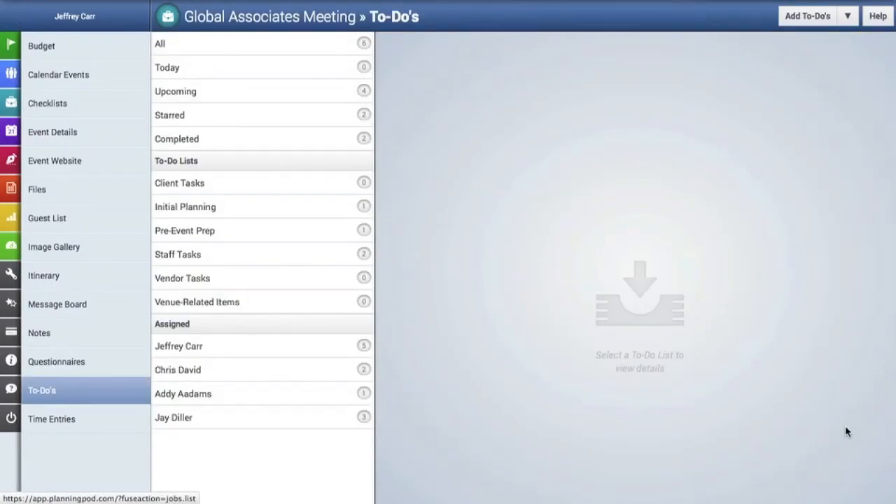
pyautogui.click(314, 45)
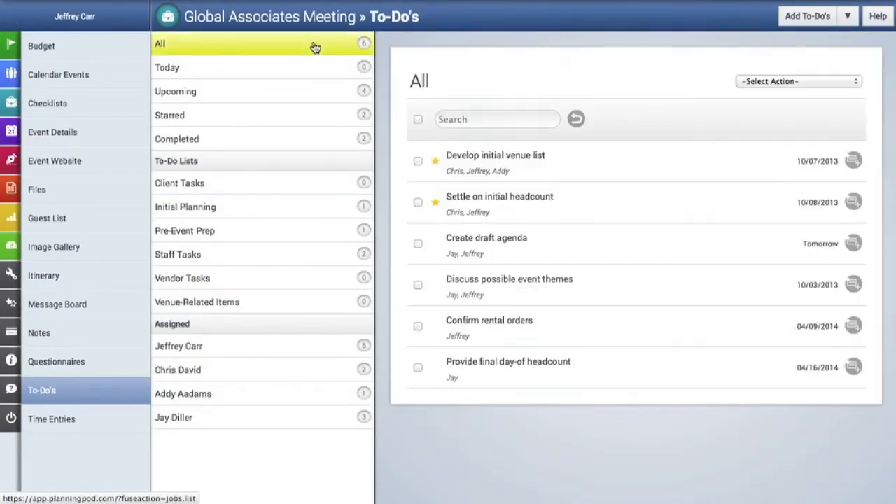